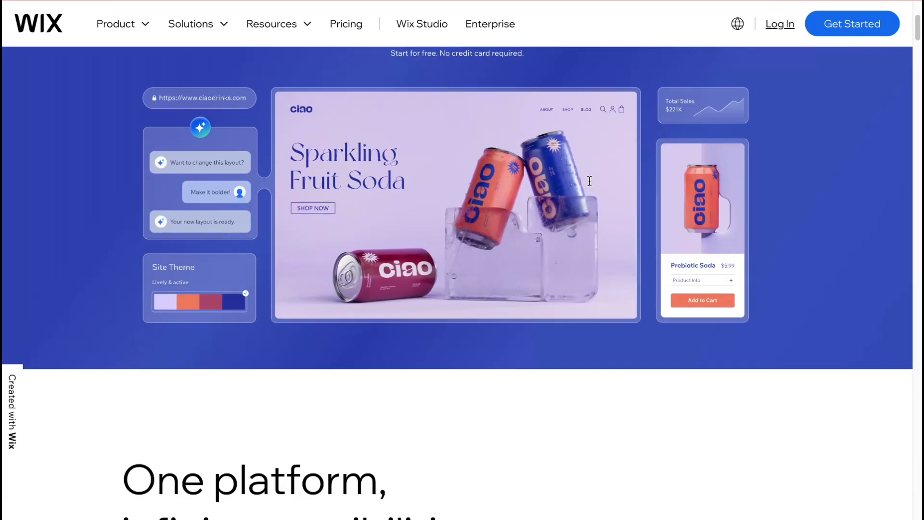
- Create a new site and choose to set it up without the AI chat
scroll(589, 180, up, 5)
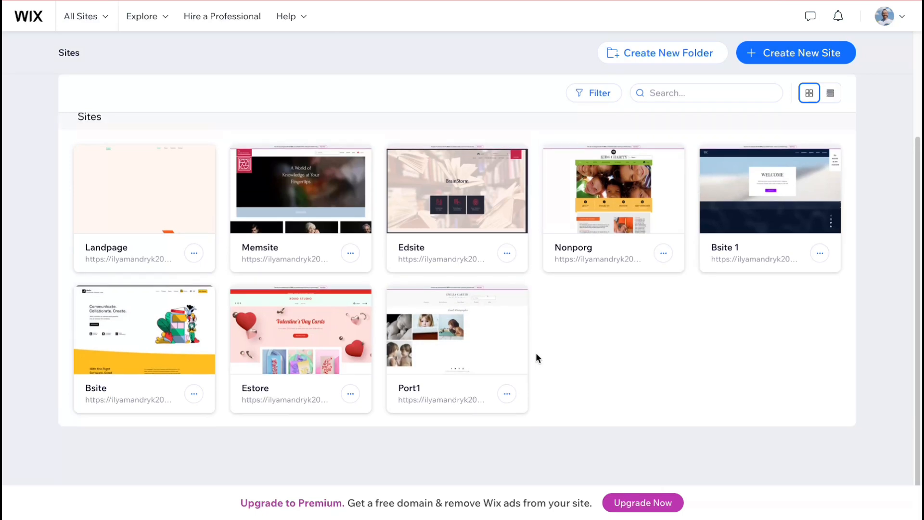
scroll(536, 353, up, 3)
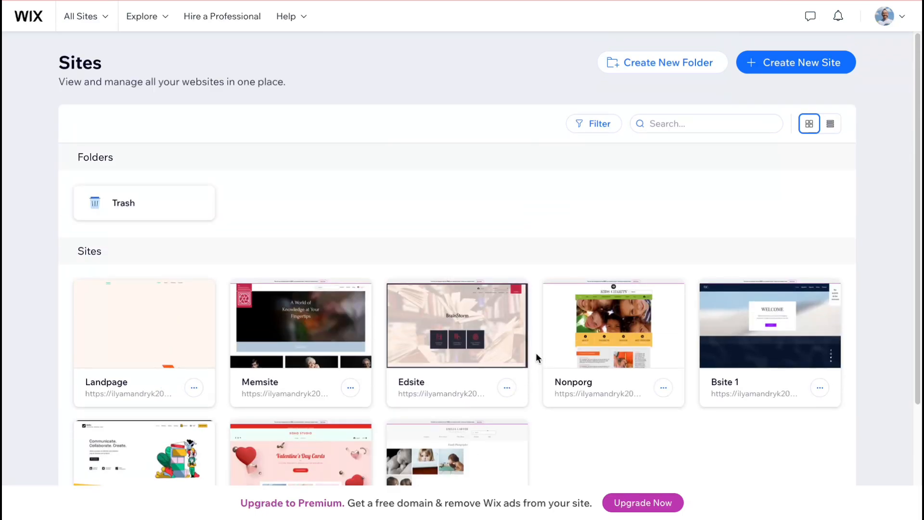
scroll(462, 328, down, 2)
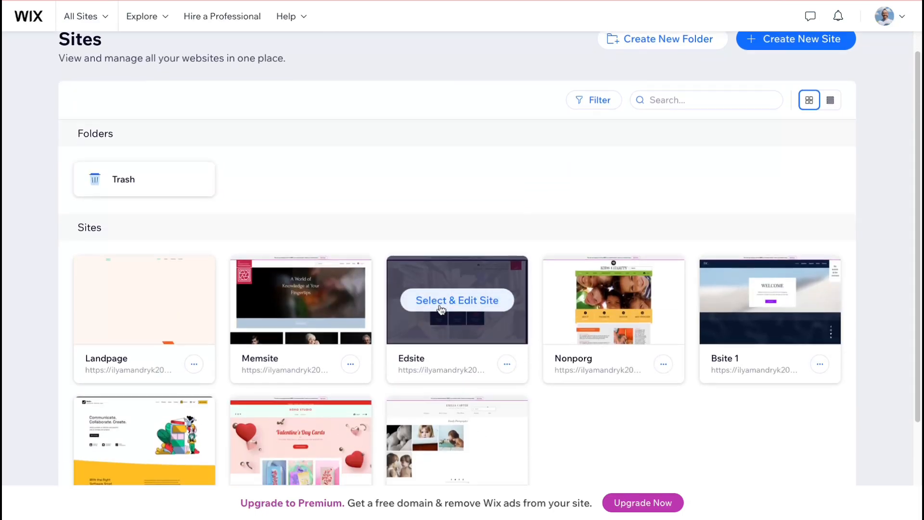
scroll(278, 269, up, 2)
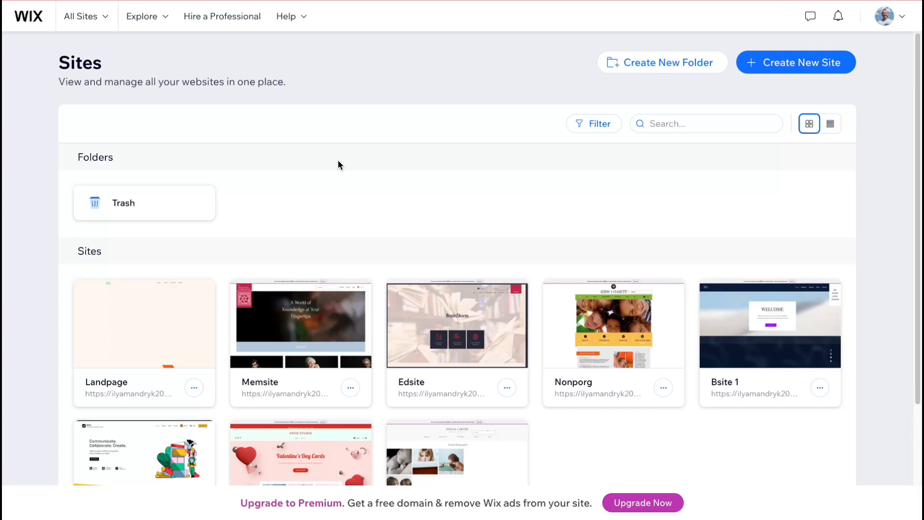
click(797, 69)
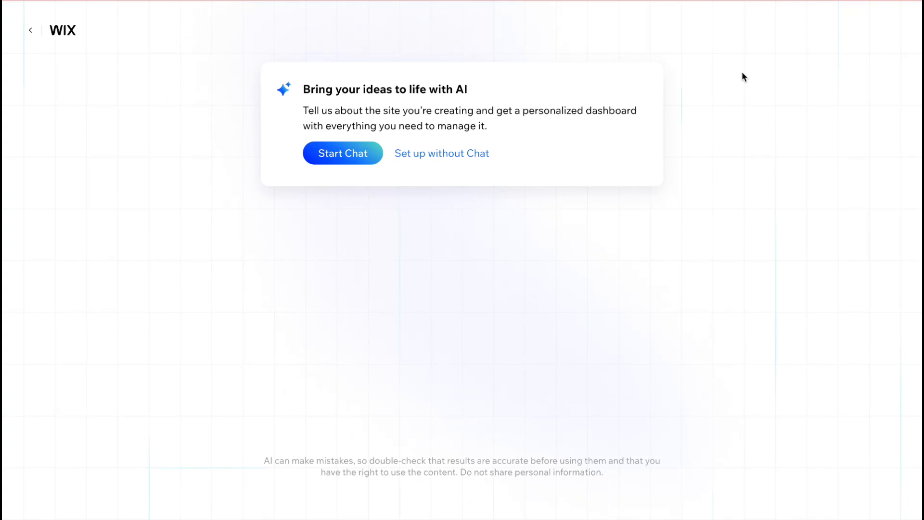
click(442, 150)
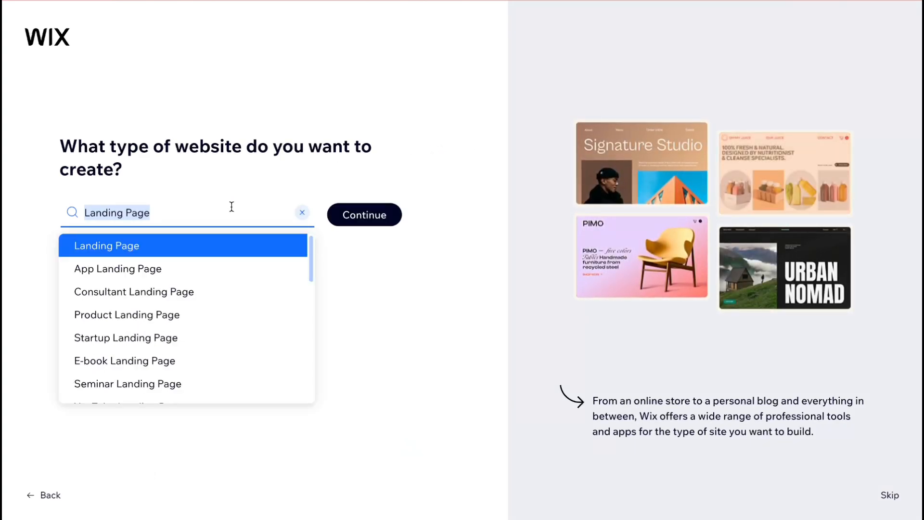
- Choose Photographer as the type of website to create and continue with the setup
text(pho)
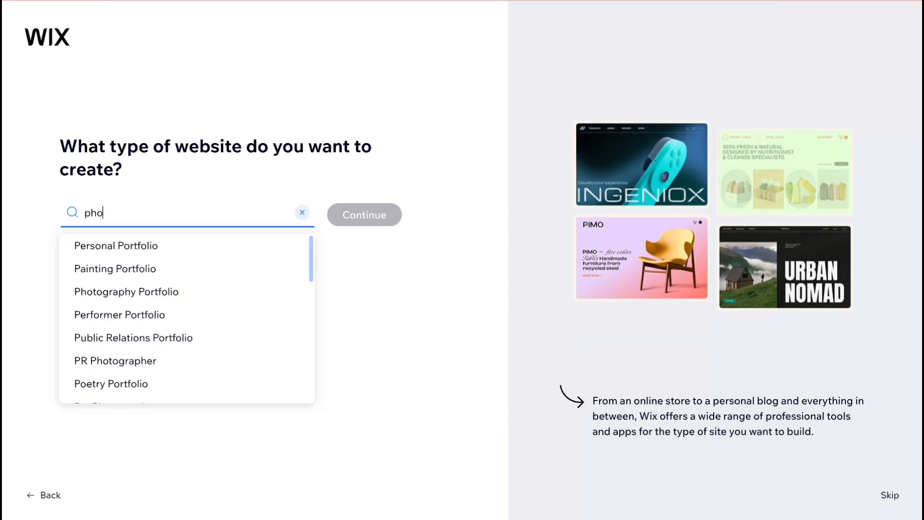
text(to)
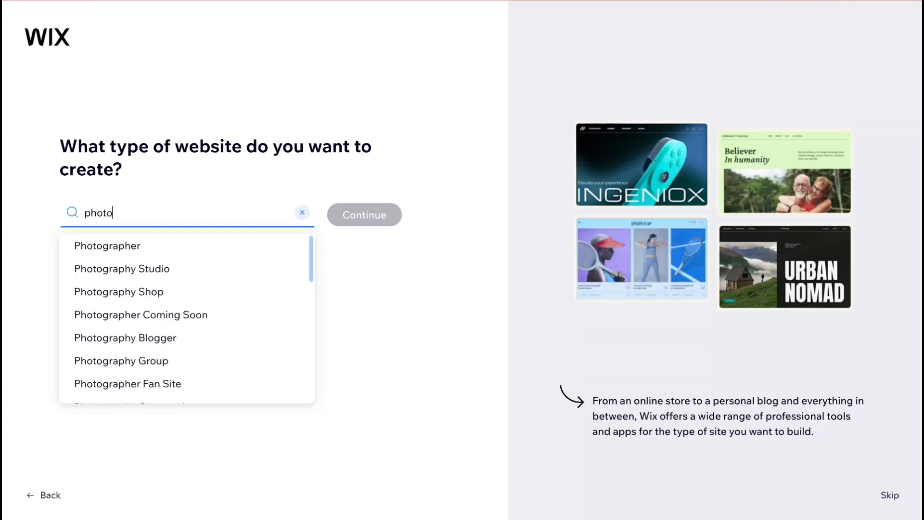
key(BackSpace)
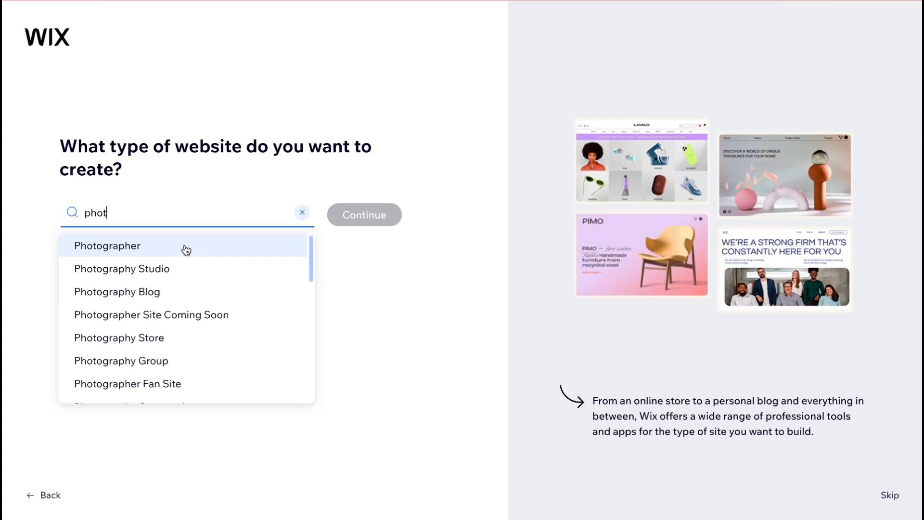
click(185, 250)
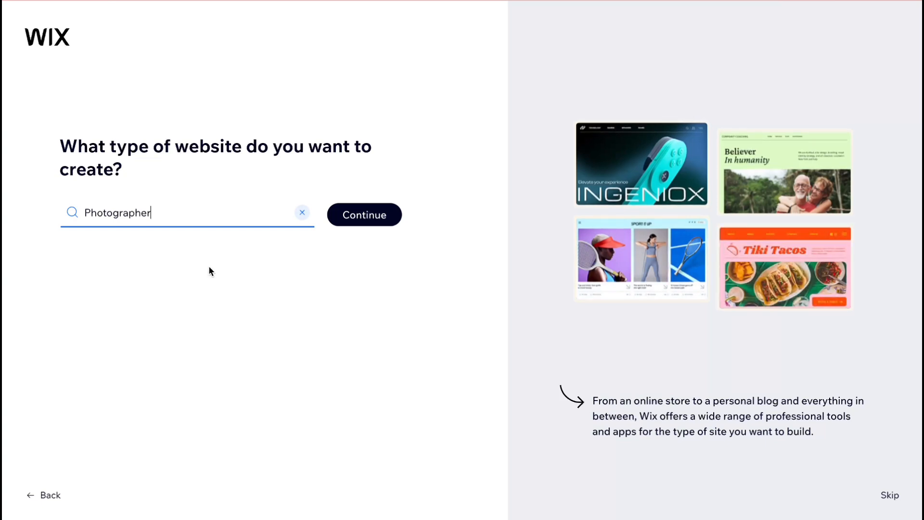
click(384, 224)
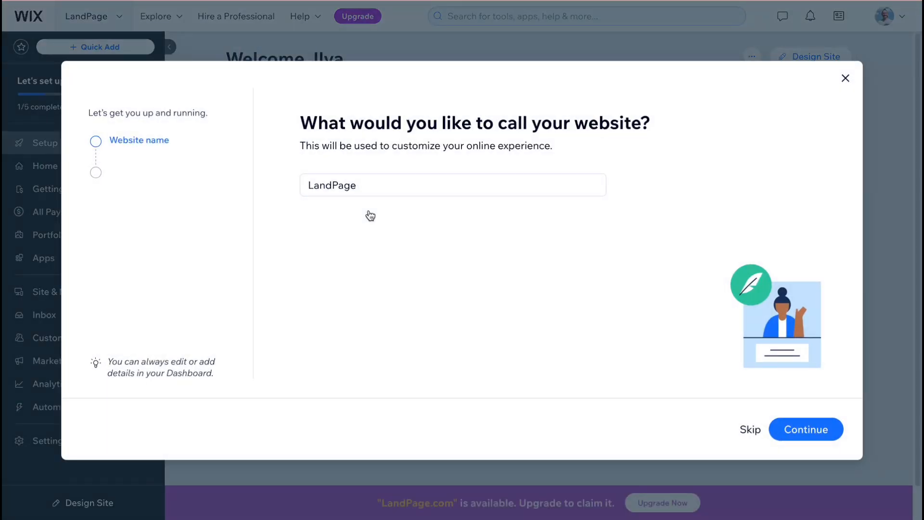
- Name the website PhWorld and continue to the app selection
click(392, 179)
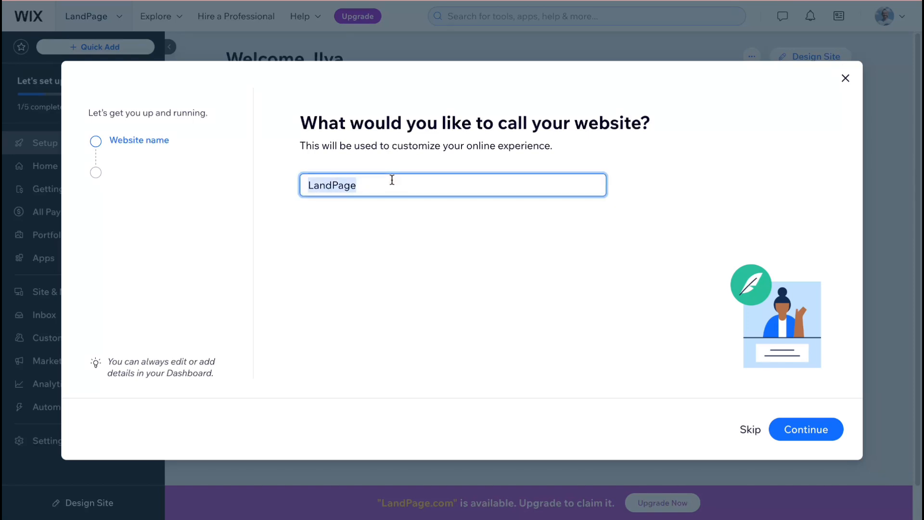
text(Ph)
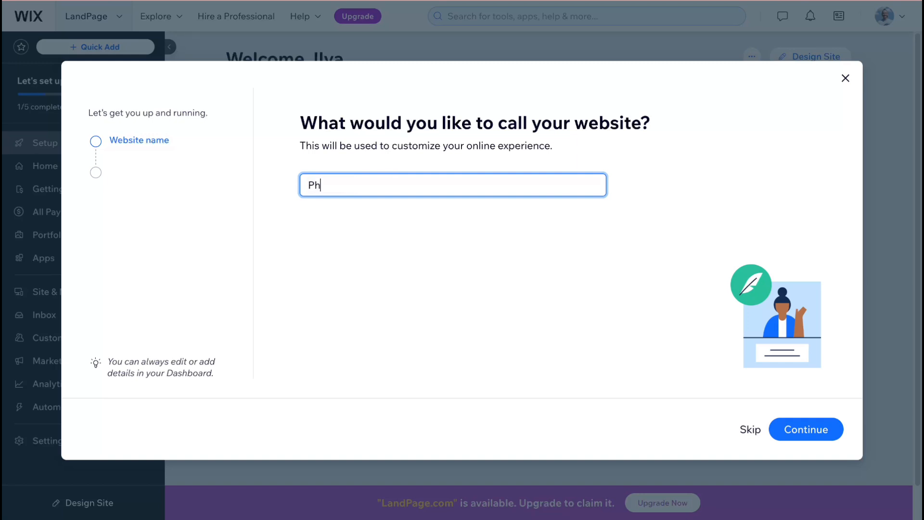
text(World)
click(824, 431)
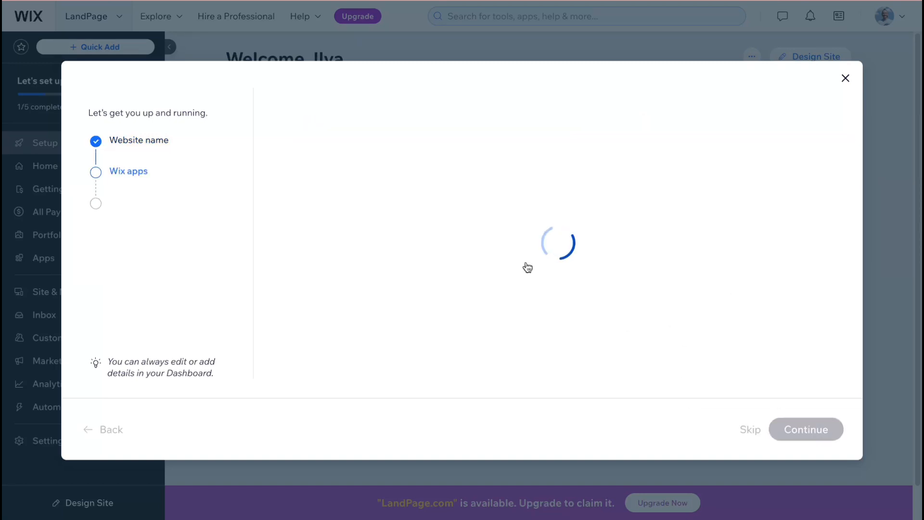
- Add the Instagram Feed, Video and Bookings apps to the site and continue to the dashboard
drag(301, 132, 671, 131)
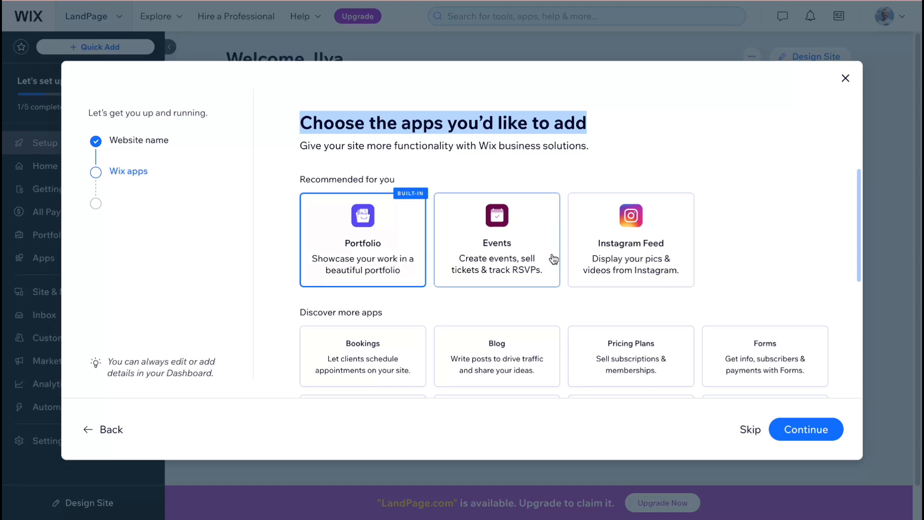
click(621, 245)
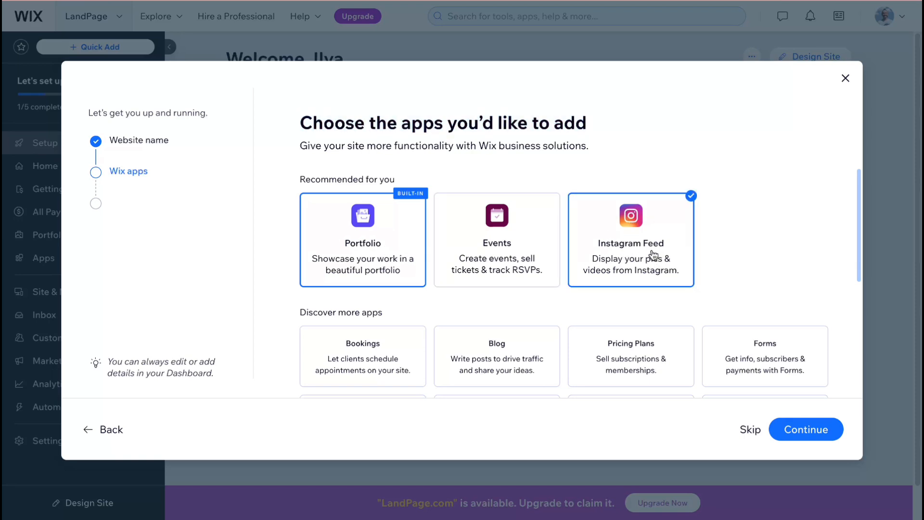
scroll(657, 258, down, 3)
scroll(458, 259, down, 2)
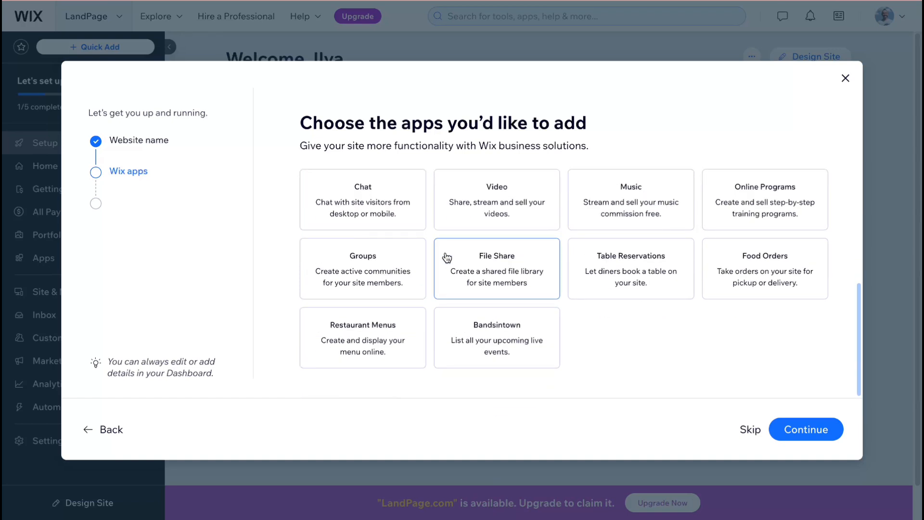
scroll(425, 206, up, 1)
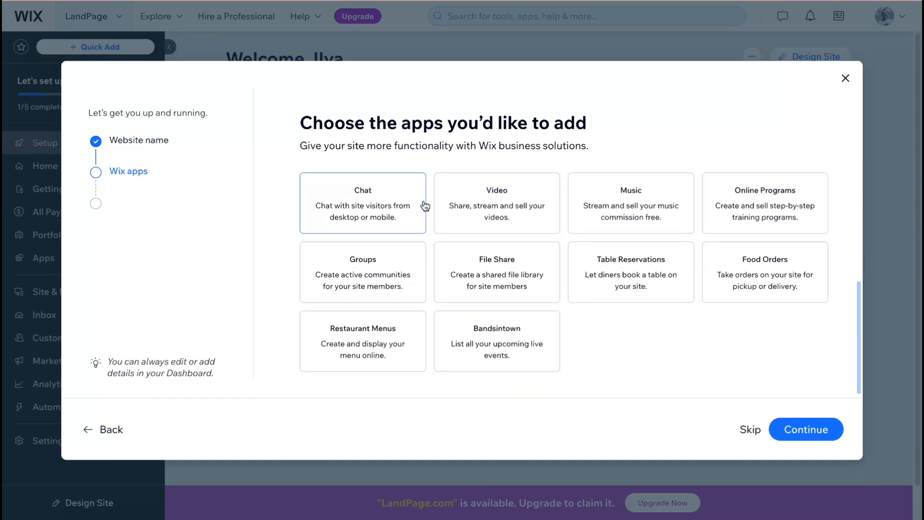
scroll(423, 227, up, 2)
click(506, 263)
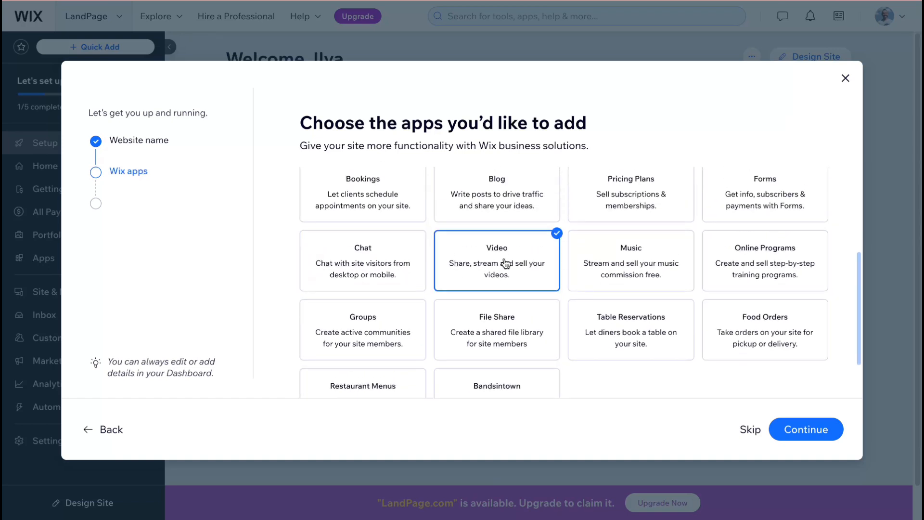
scroll(505, 263, up, 3)
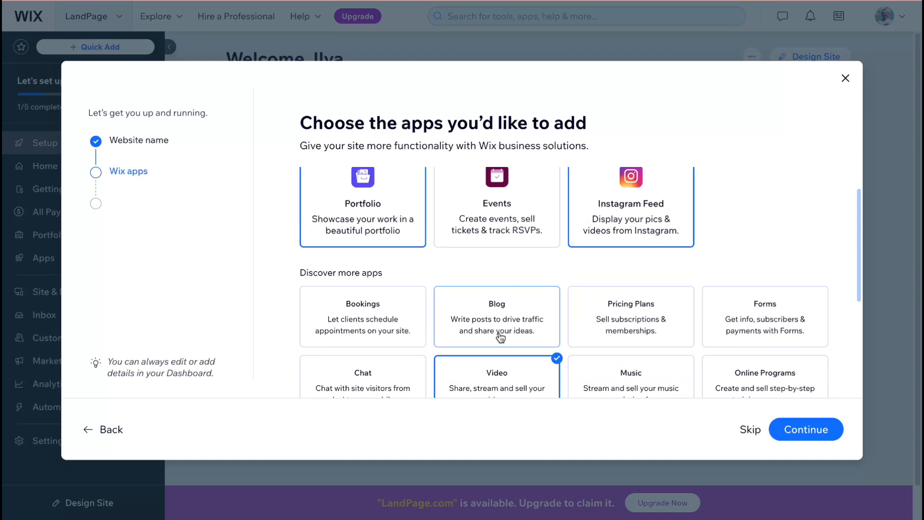
click(366, 319)
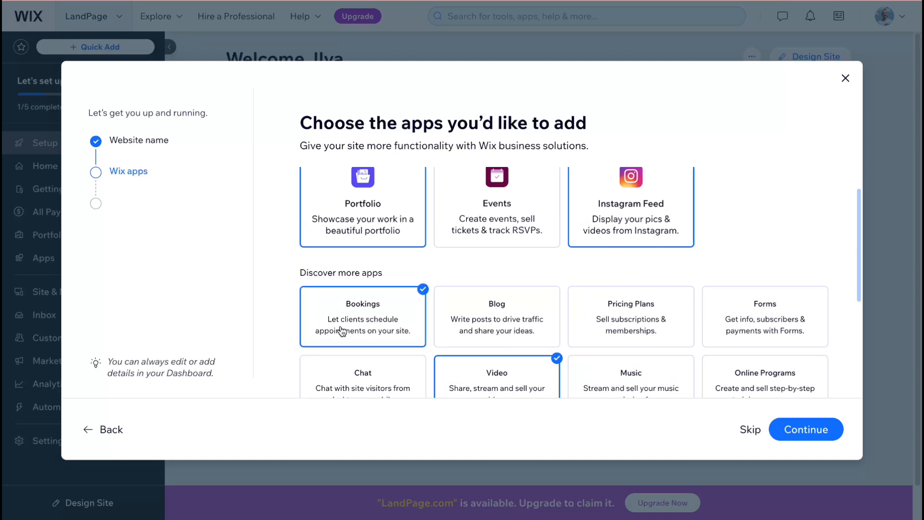
scroll(409, 346, up, 1)
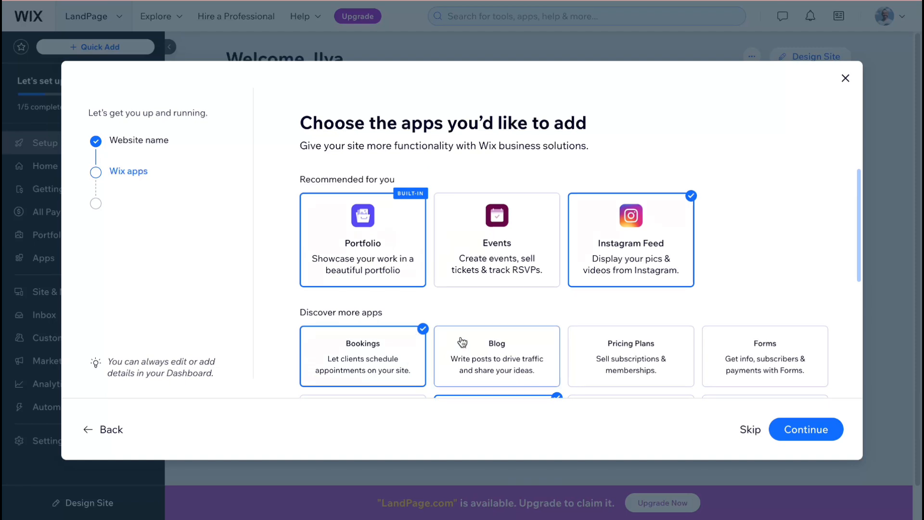
click(793, 434)
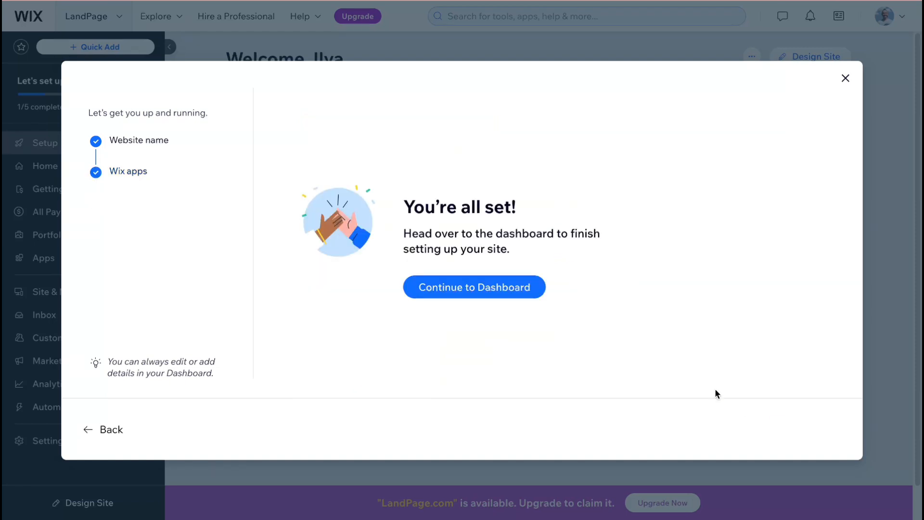
click(474, 289)
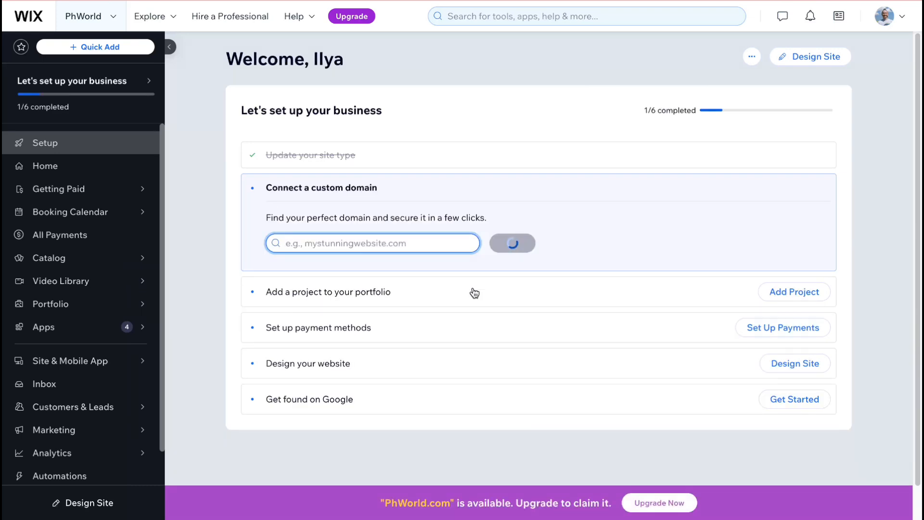
- Check the availability of the recommended domain phworldhub.com, view its purchase options and return to the setup checklist
scroll(453, 272, down, 1)
triple_click(452, 170)
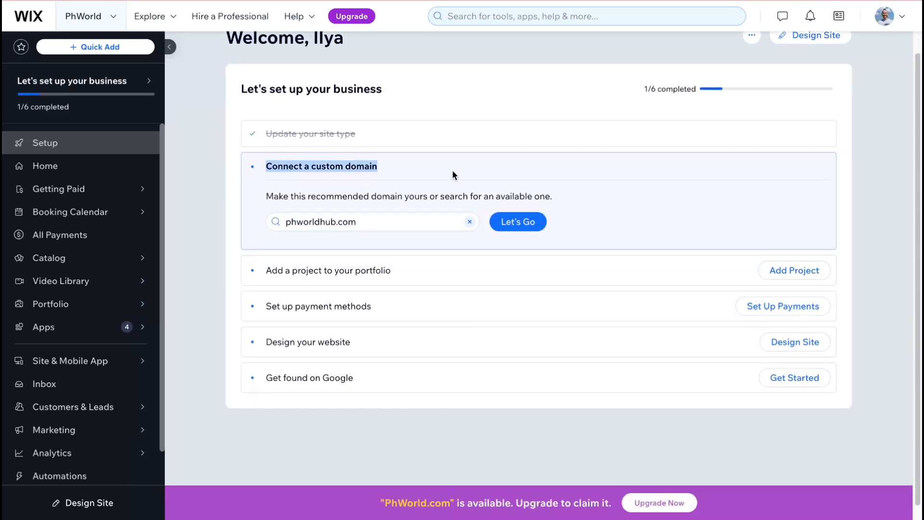
click(452, 170)
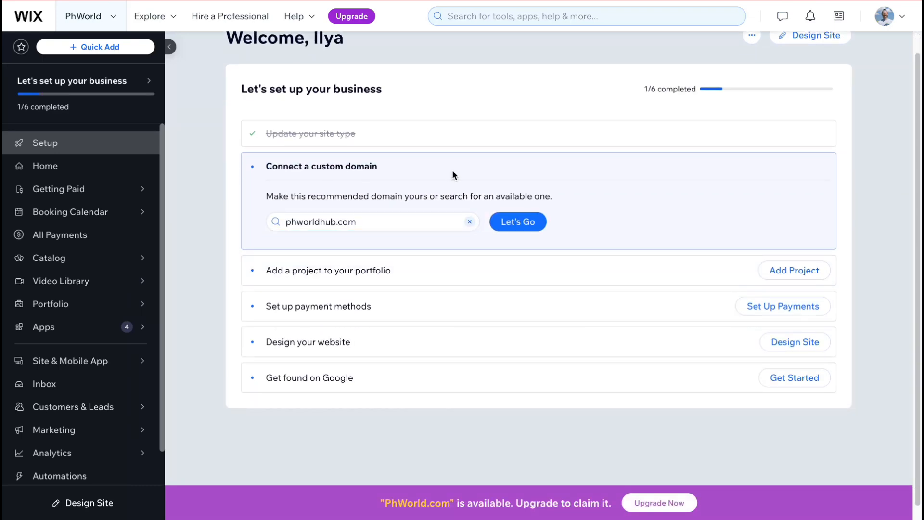
click(535, 222)
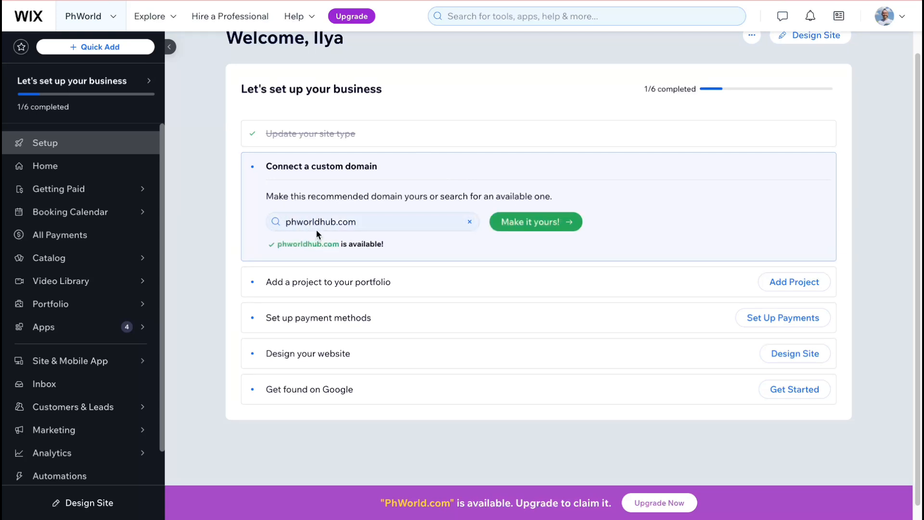
drag(284, 222, 368, 231)
click(423, 252)
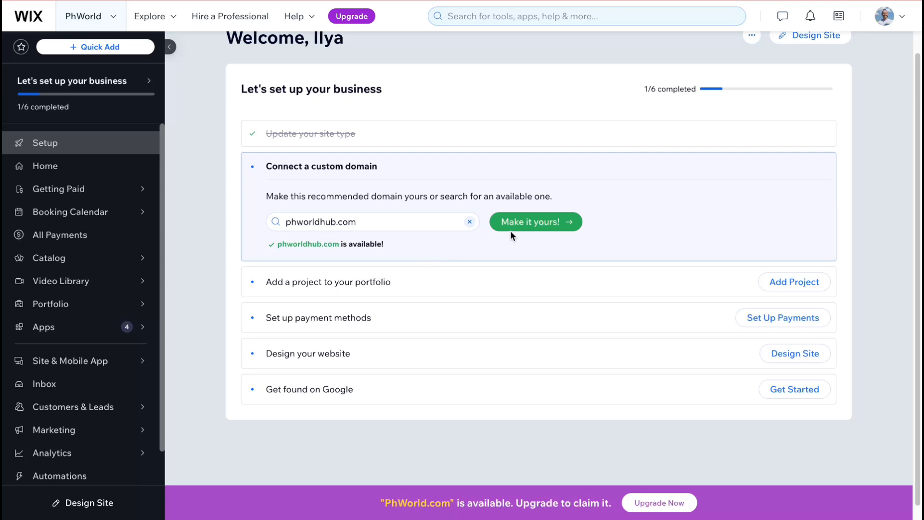
click(537, 225)
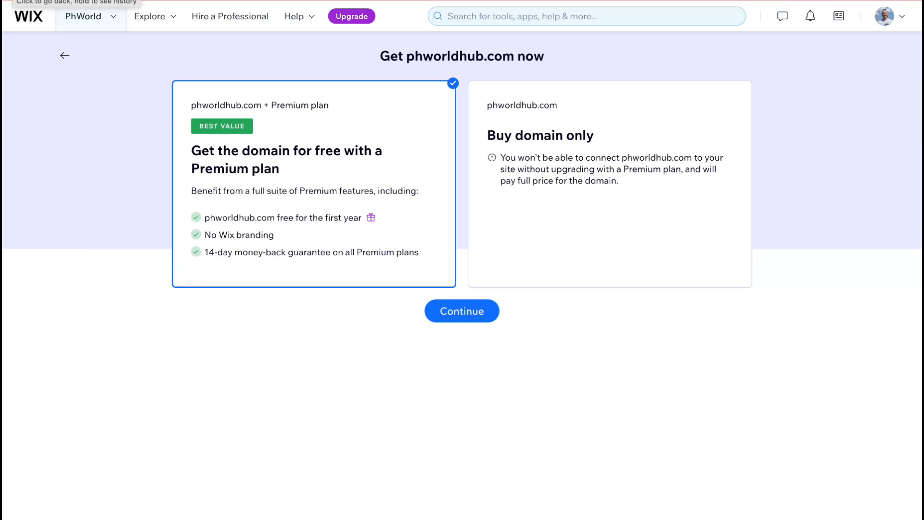
click(13, 1)
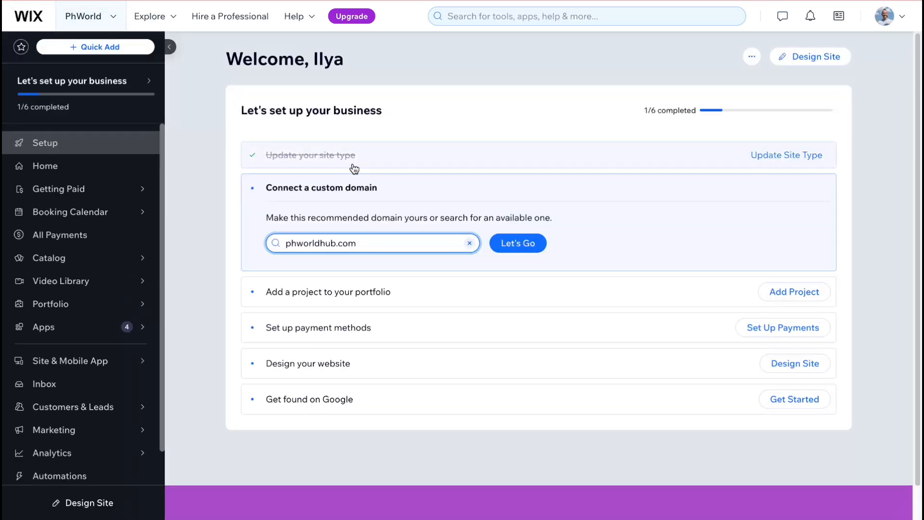
- Start adding a portfolio project from the setup checklist and deselect Nature Shots as the kind of work showcased
scroll(351, 168, down, 1)
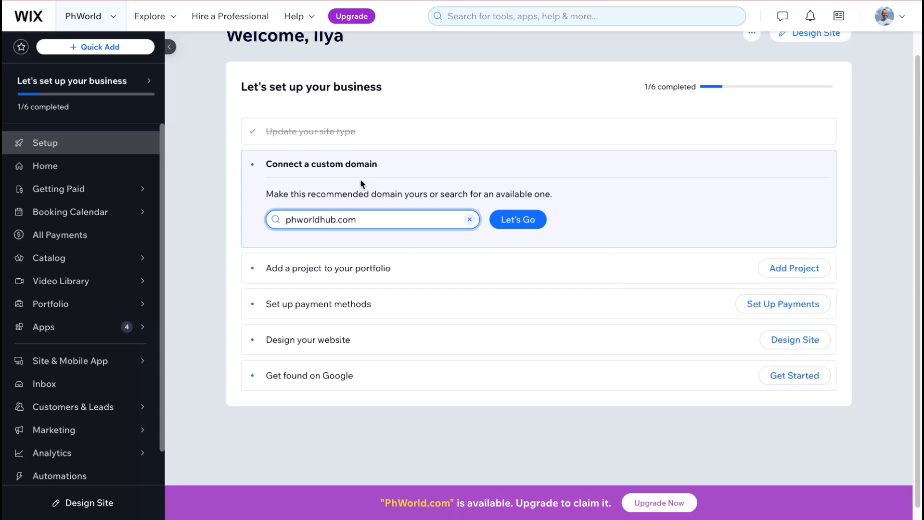
click(795, 269)
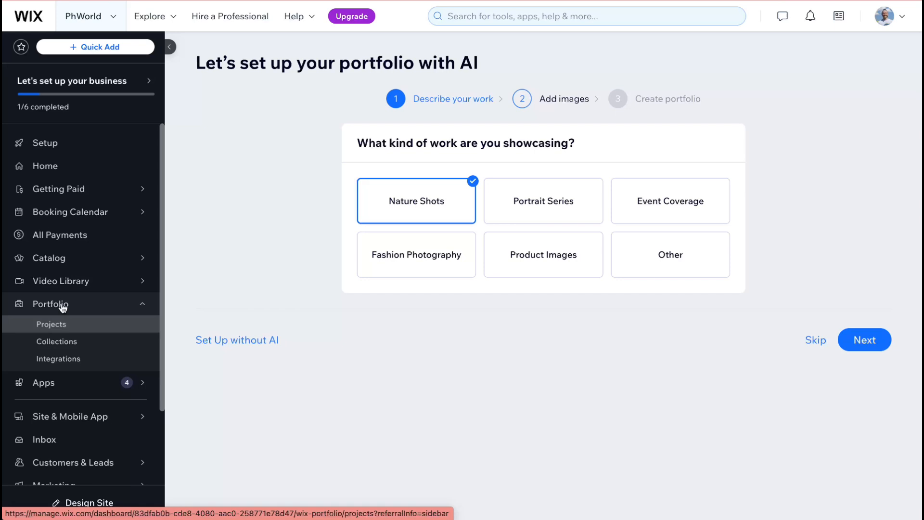
drag(358, 144, 621, 144)
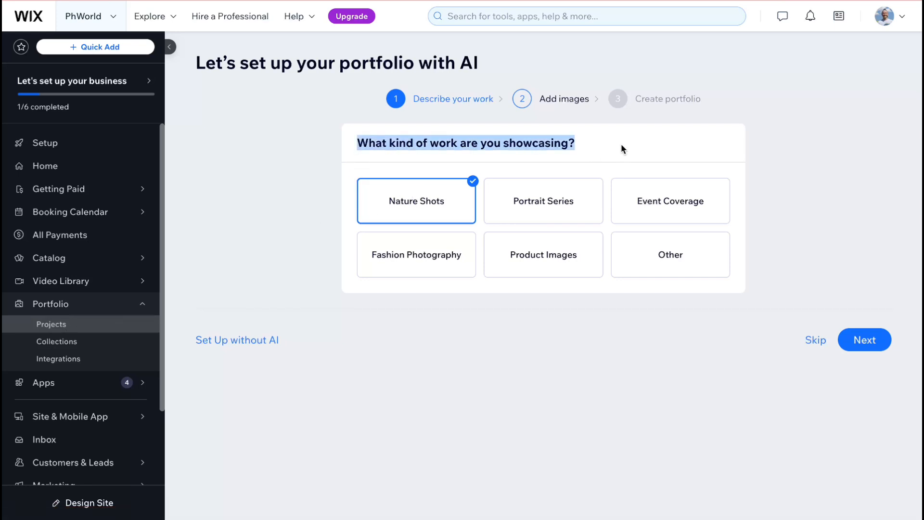
click(622, 143)
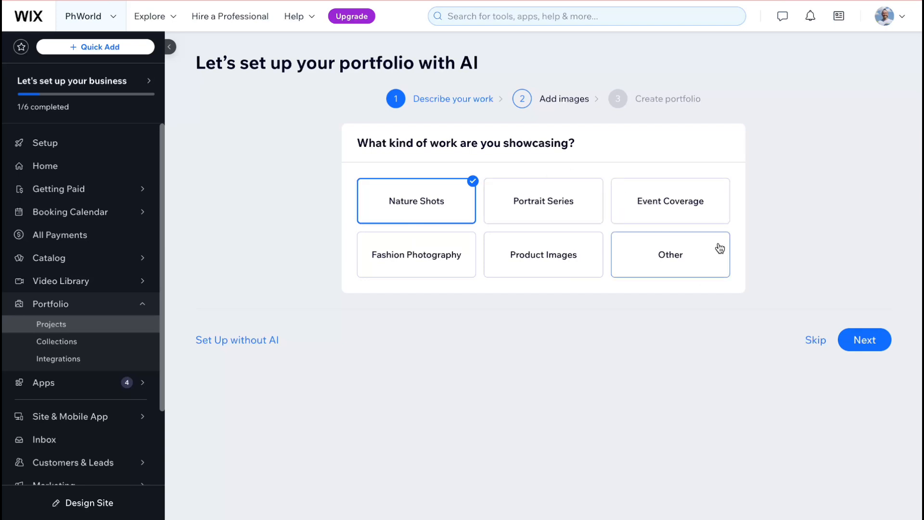
click(424, 202)
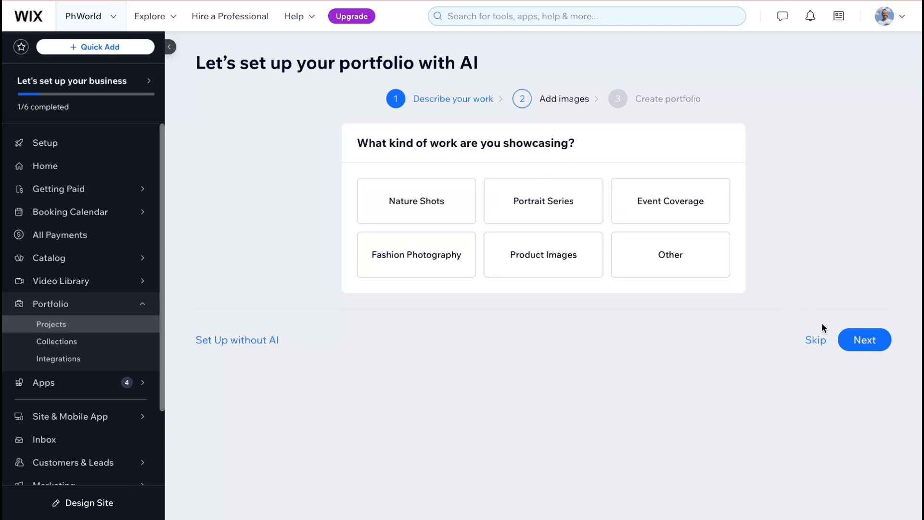
- Continue to the image stage of the portfolio setup and add the Unsplash photo of the SUV below the desert cliffs
click(861, 342)
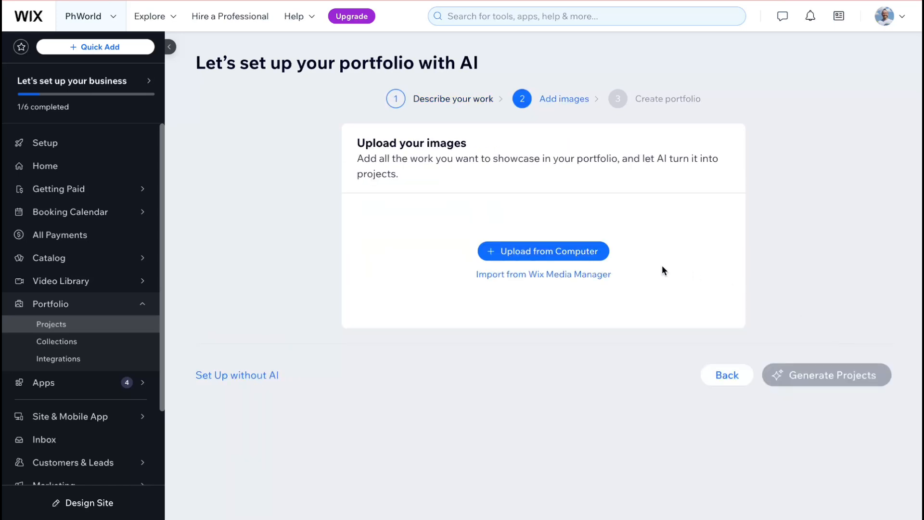
click(544, 278)
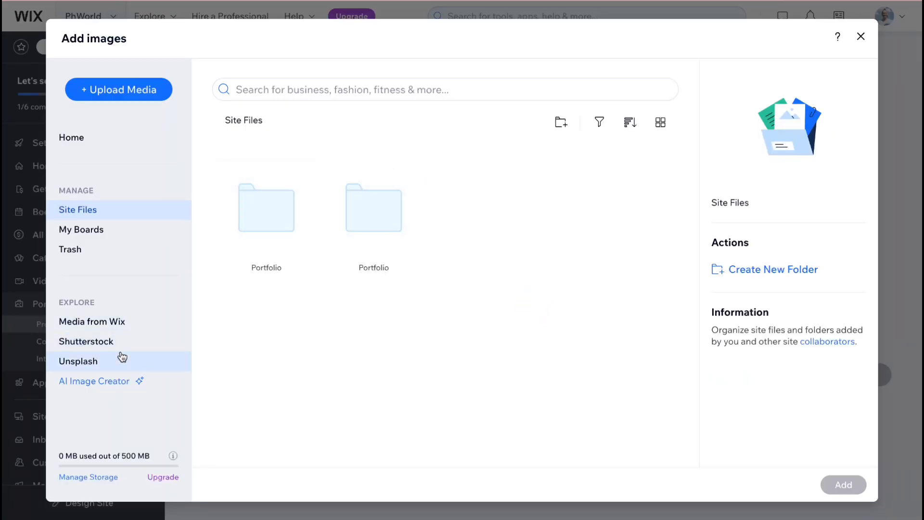
click(93, 344)
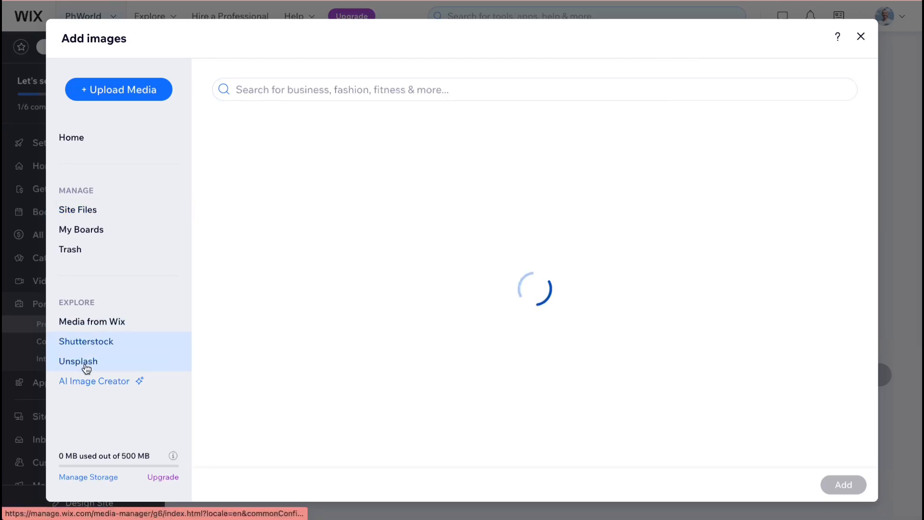
click(86, 368)
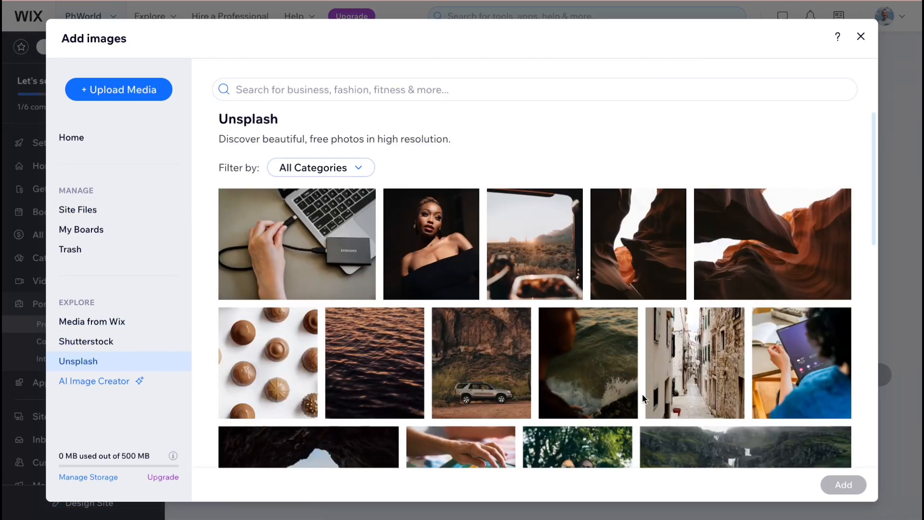
scroll(642, 394, down, 2)
click(530, 292)
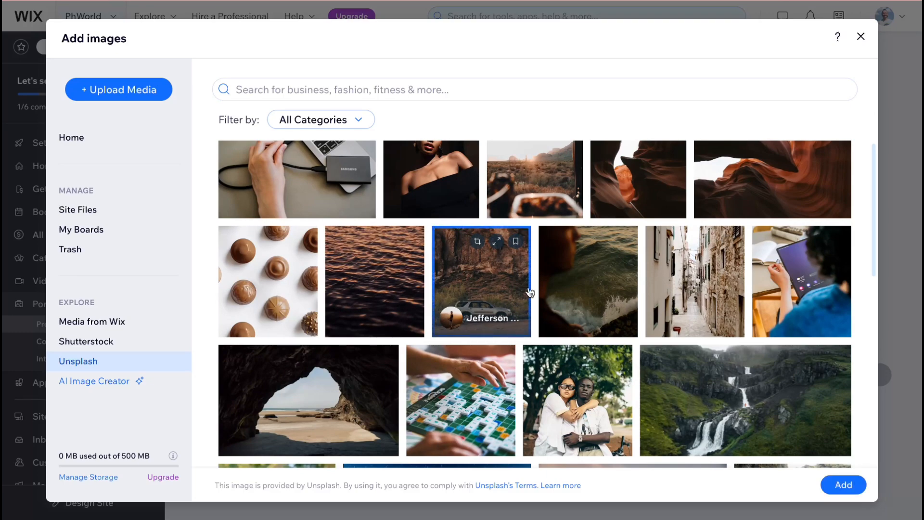
click(844, 484)
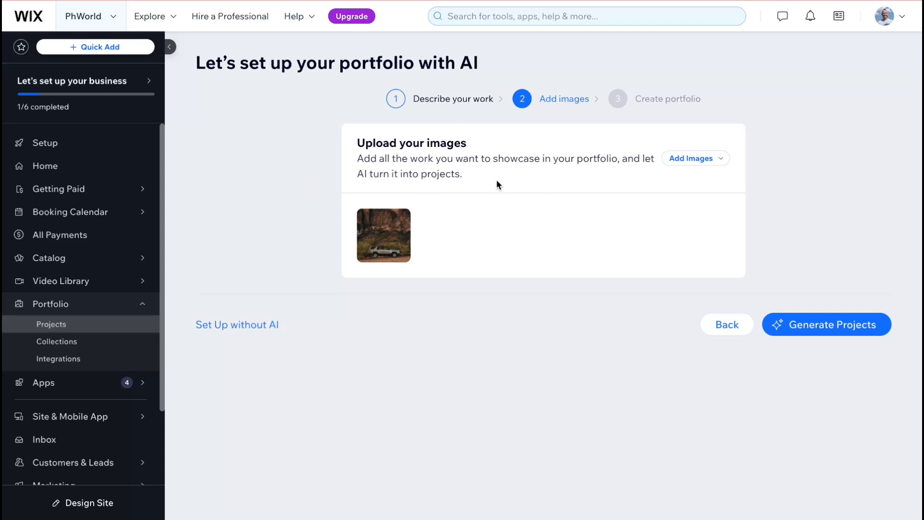
- Generate a project from the added image with AI and create the portfolio with the suggested title and description
click(826, 333)
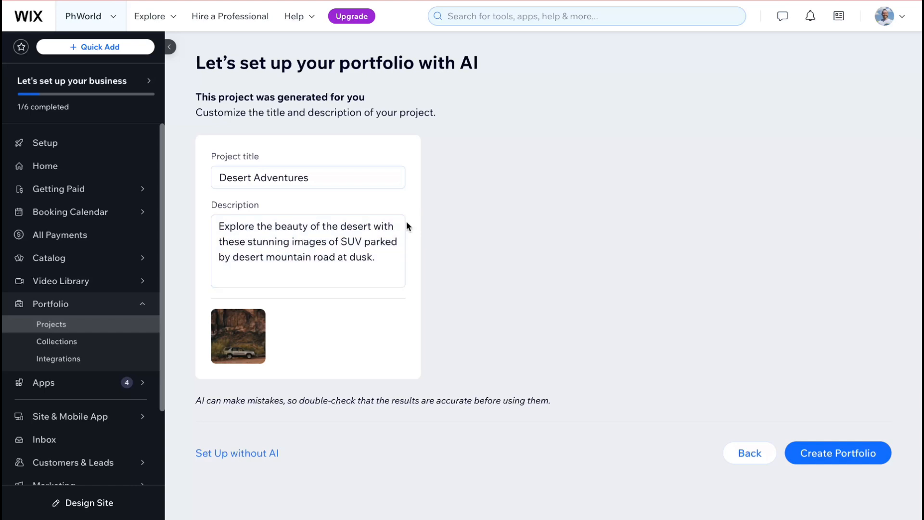
click(860, 457)
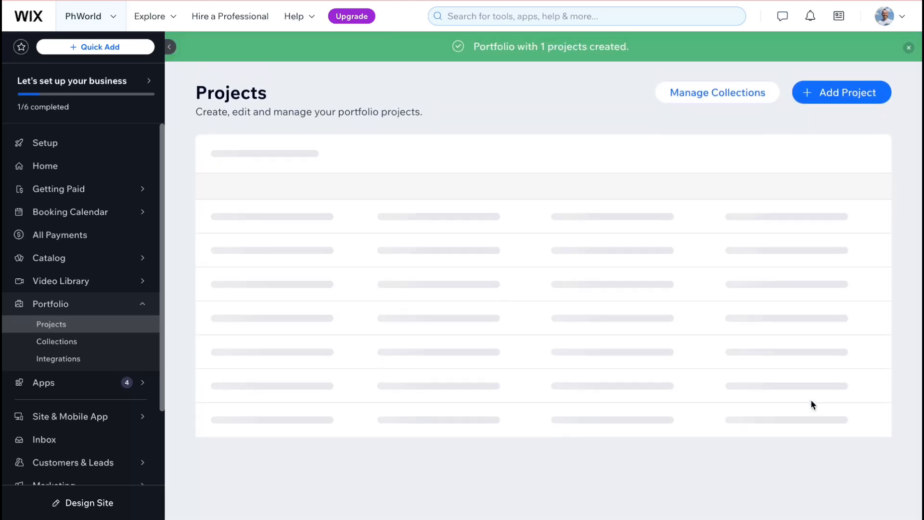
click(688, 375)
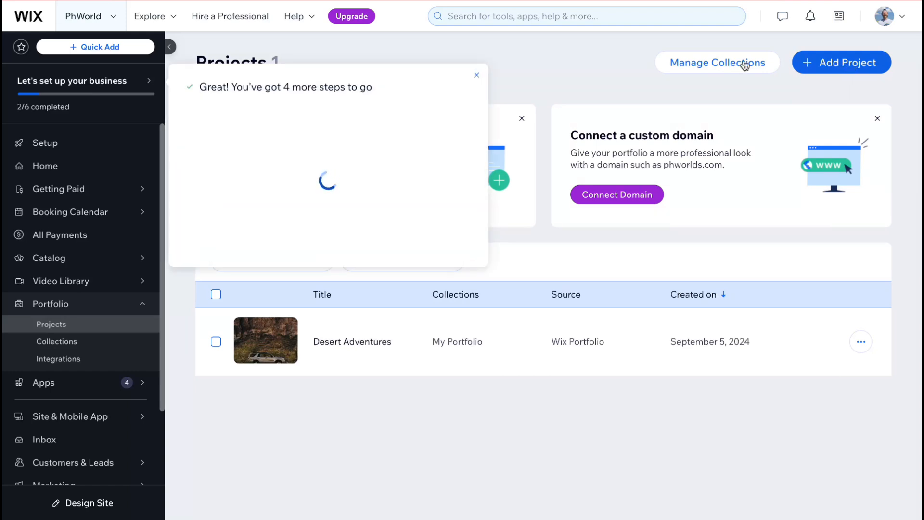
- Dismiss the progress pop-up, start another portfolio project with its title stage skipped, and close its setup without a description
click(474, 77)
click(864, 64)
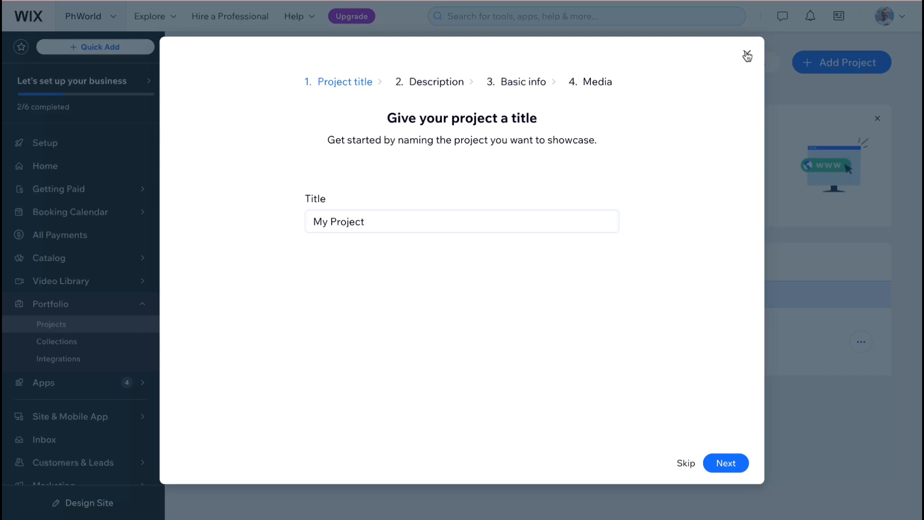
click(686, 463)
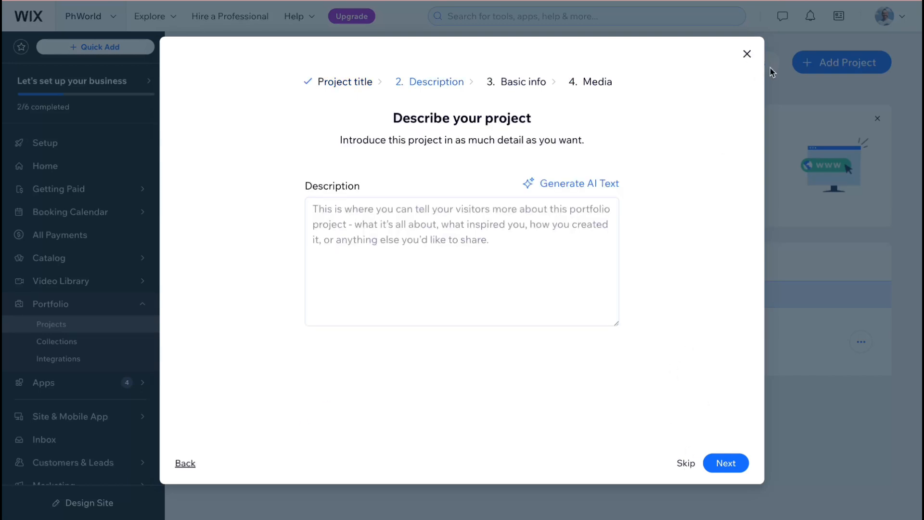
click(748, 52)
click(587, 288)
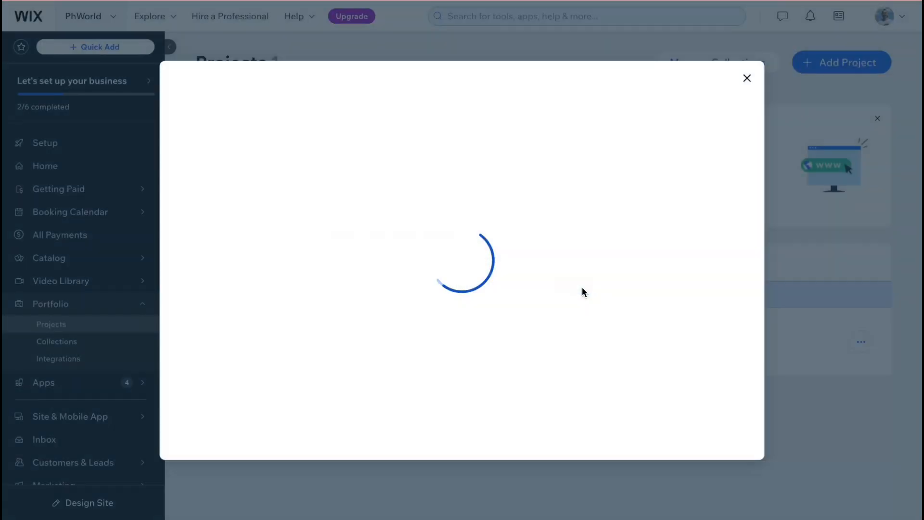
click(747, 77)
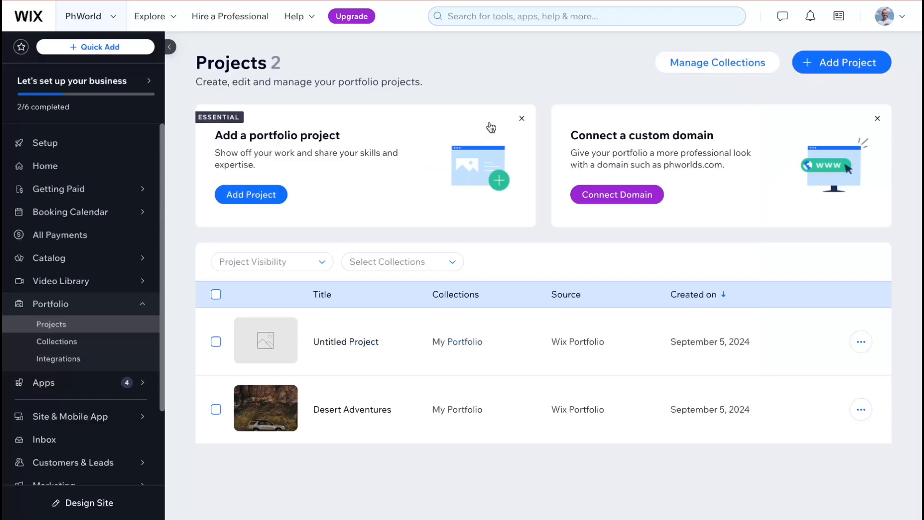
- Open the payment methods setup from the business checklist, dismiss the location prompt and review the available payment providers
click(66, 144)
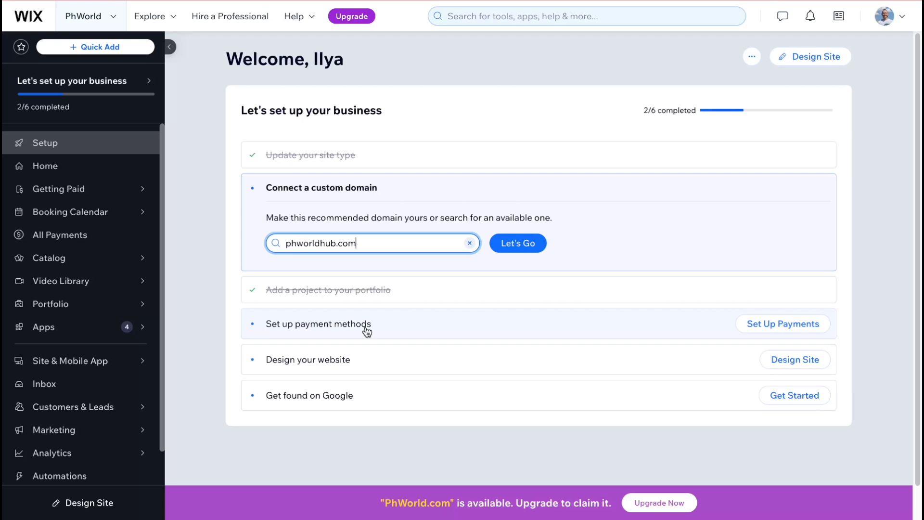
click(794, 321)
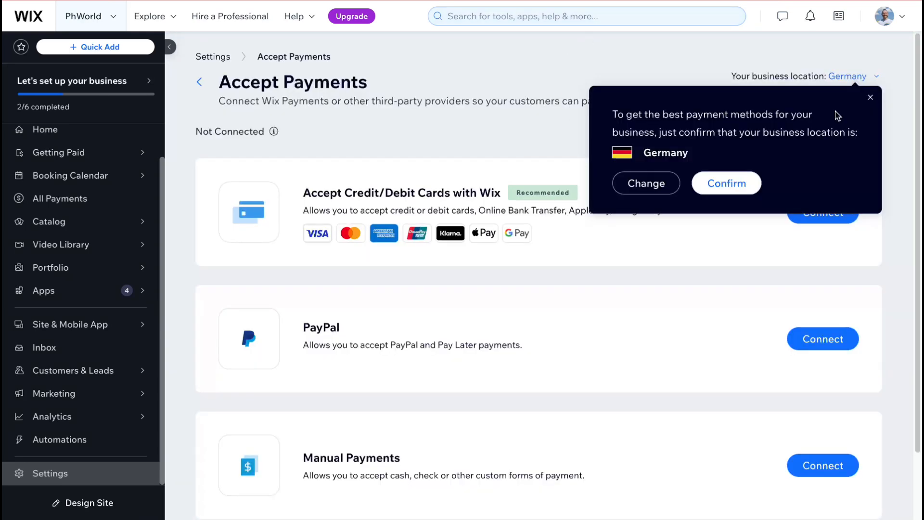
click(871, 98)
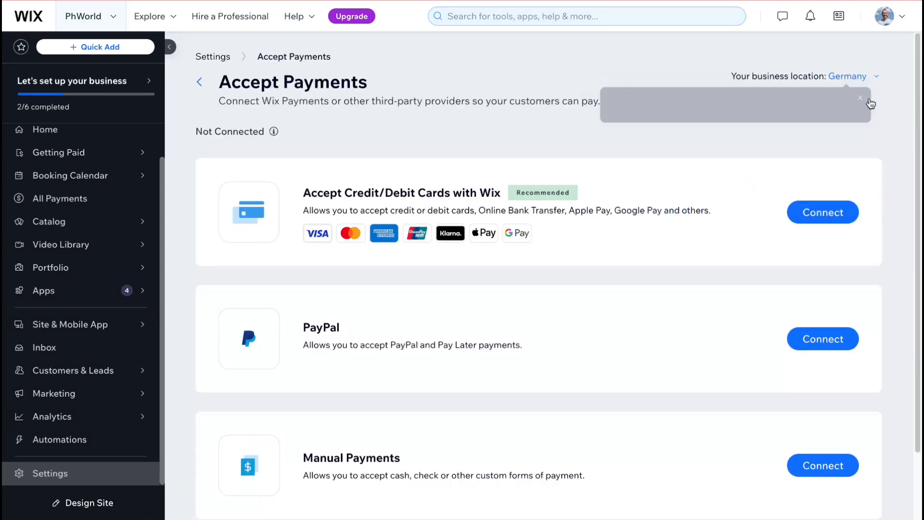
drag(735, 76, 874, 102)
click(873, 103)
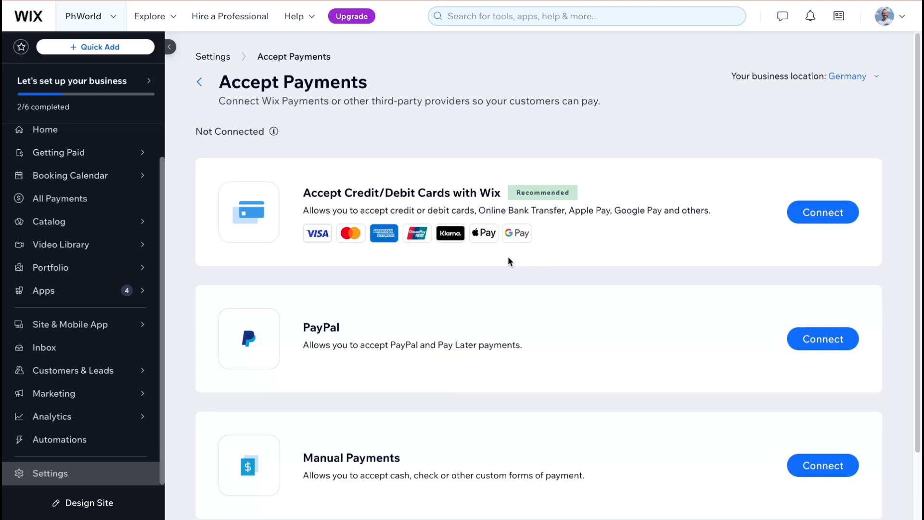
scroll(501, 247, down, 1)
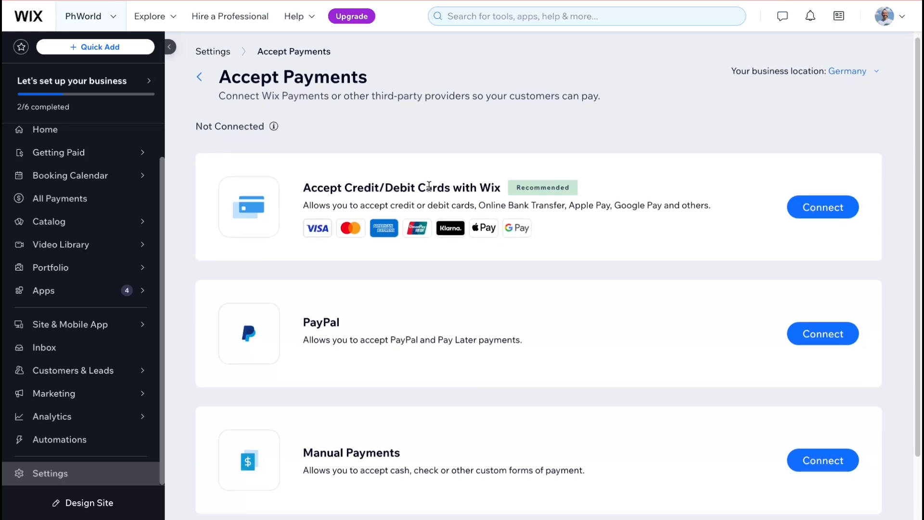
scroll(429, 185, down, 2)
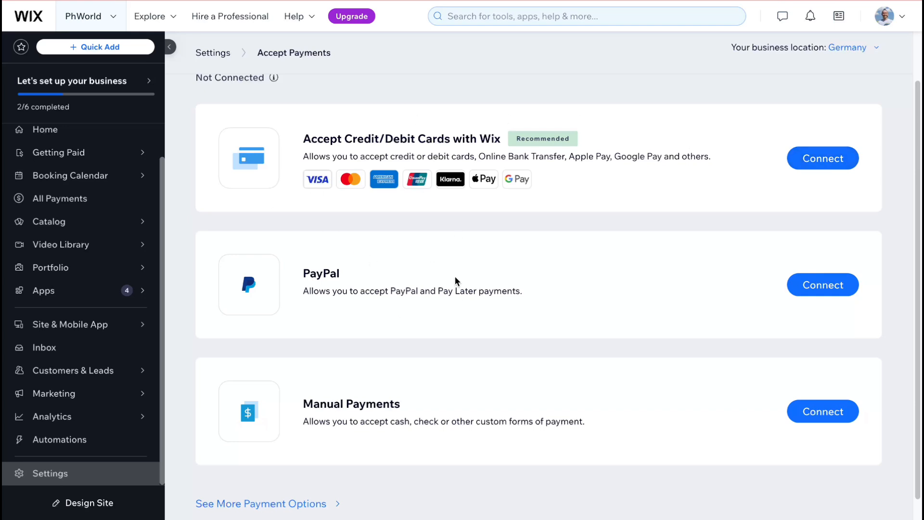
scroll(77, 200, up, 1)
- Return to the setup checklist, start designing the website and choose to customize a template
click(76, 145)
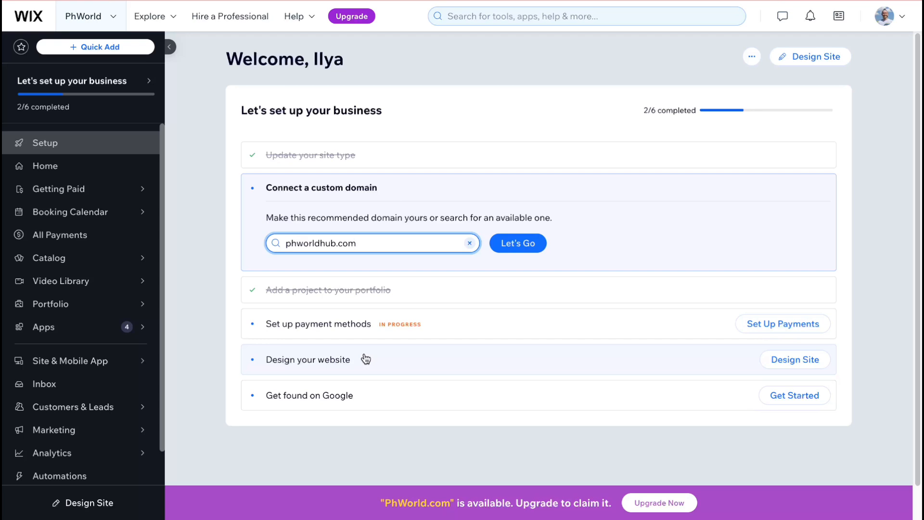
click(795, 359)
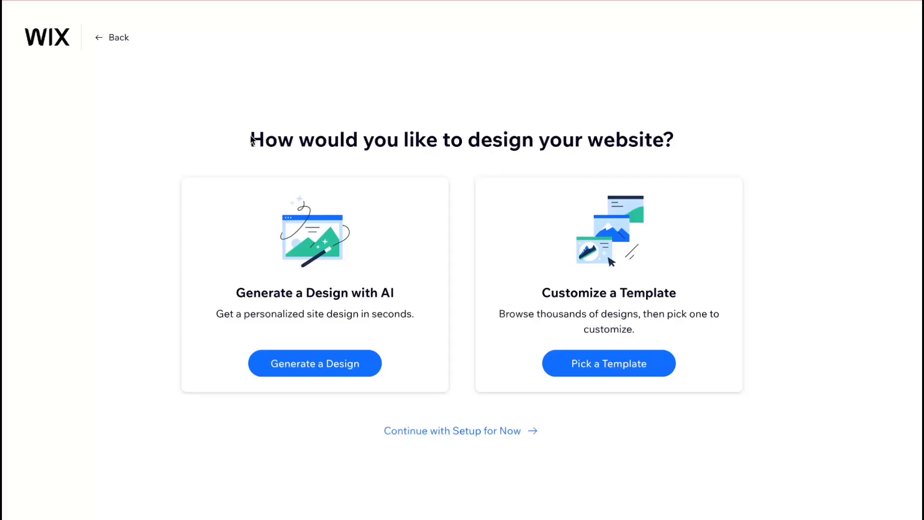
drag(252, 141, 887, 137)
click(882, 137)
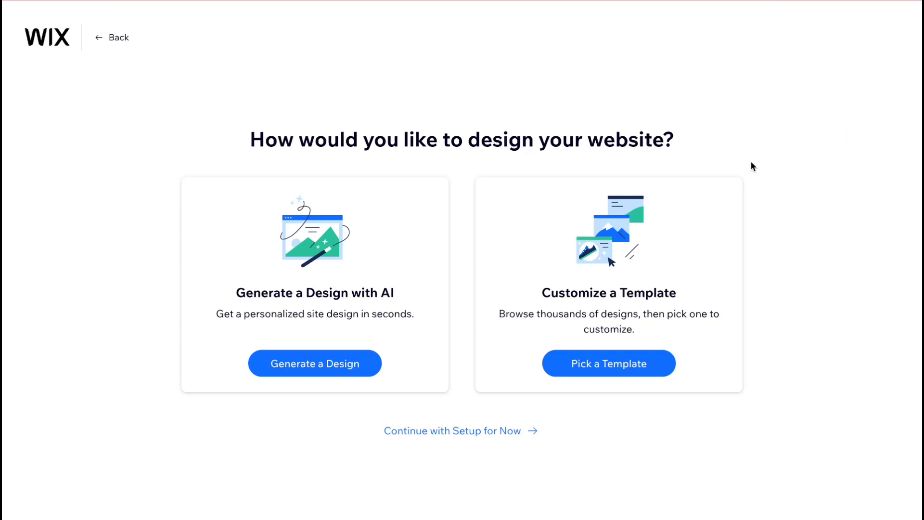
click(637, 366)
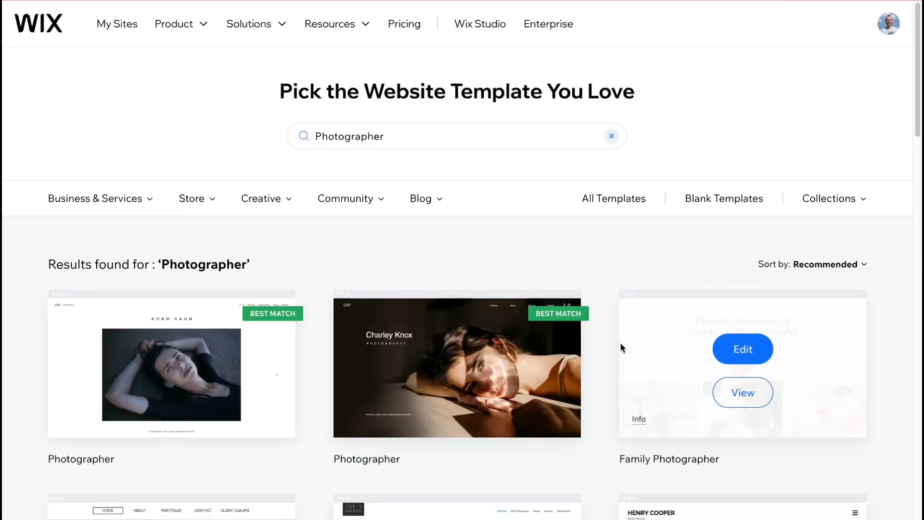
- Browse the first page of website templates for Photographer to compare their designs
scroll(620, 342, down, 1)
scroll(618, 339, up, 1)
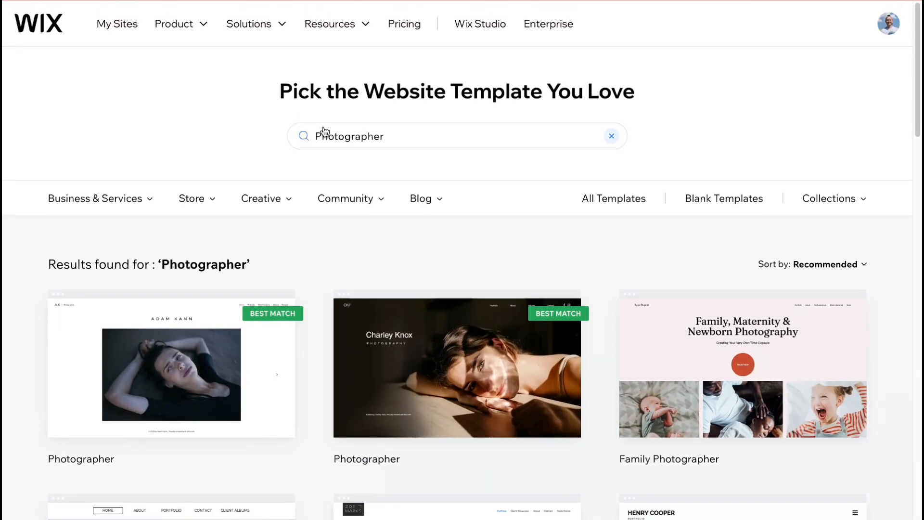
scroll(324, 259, down, 8)
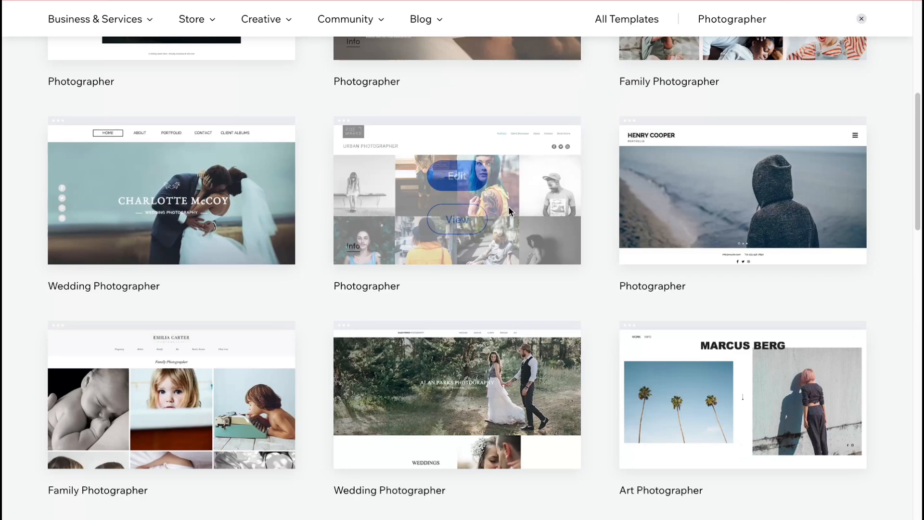
scroll(515, 227, down, 6)
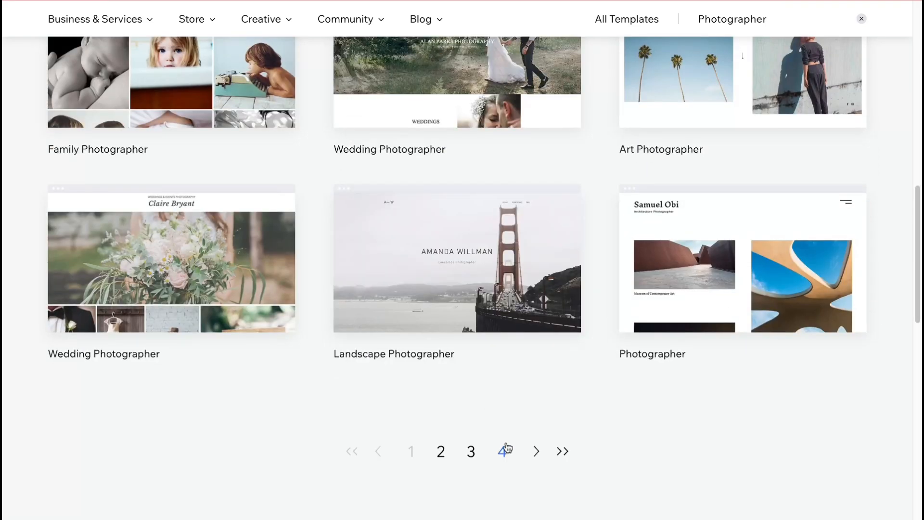
scroll(505, 443, up, 3)
scroll(506, 438, up, 10)
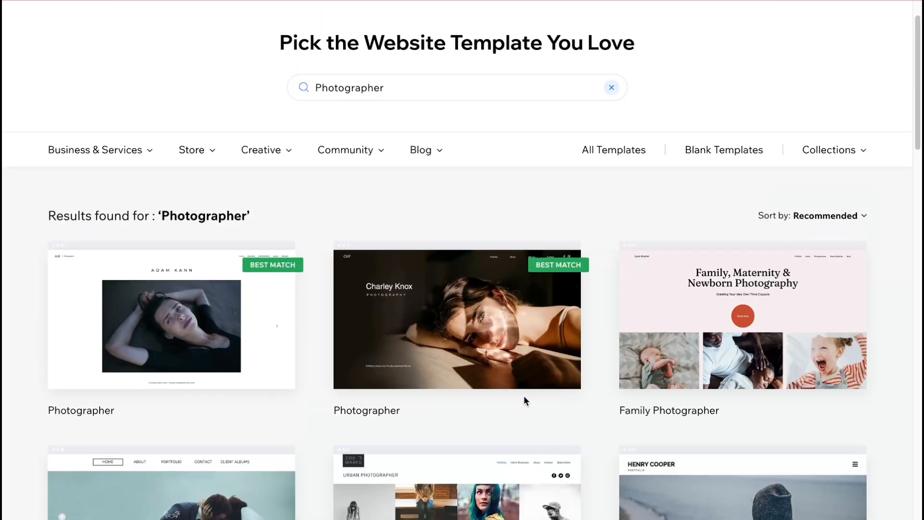
scroll(522, 385, down, 13)
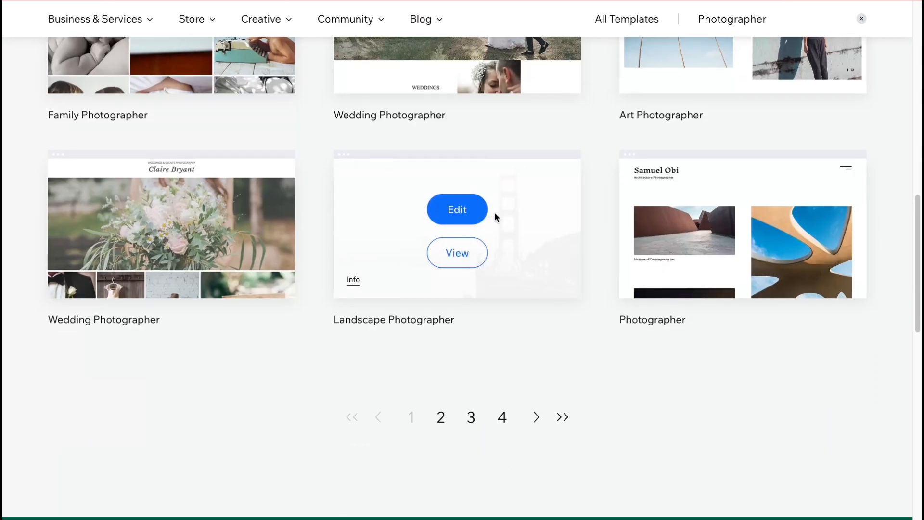
scroll(496, 217, up, 5)
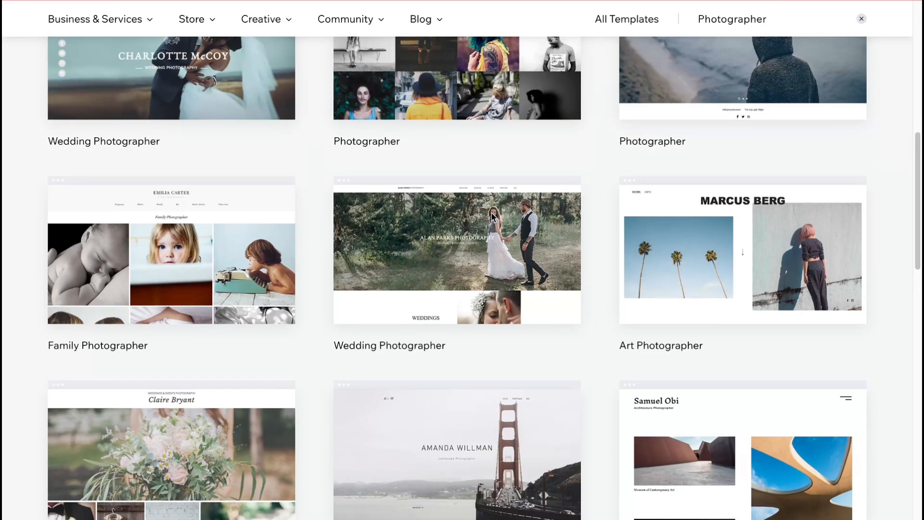
scroll(491, 215, up, 1)
scroll(491, 214, down, 9)
- Preview the architecture photographer template and examine its whole page in both the desktop and mobile views
mouse_move(770, 90)
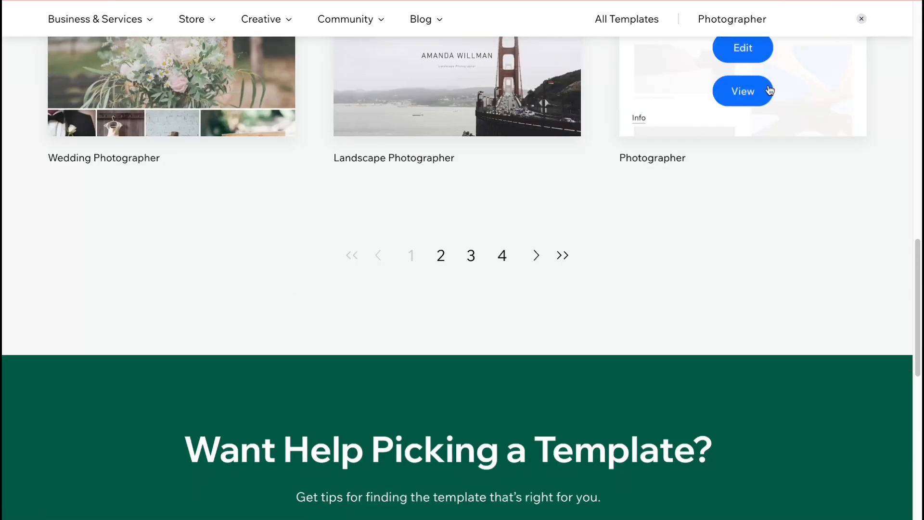
scroll(751, 111, up, 3)
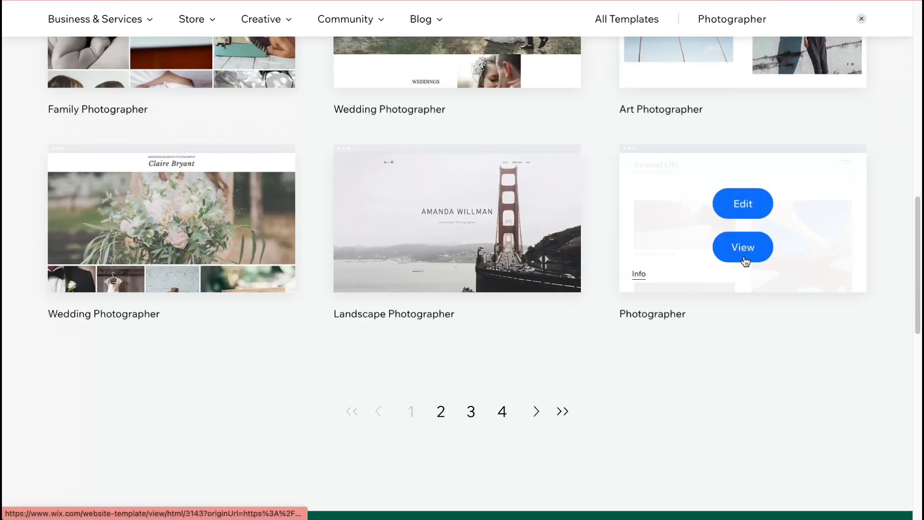
click(745, 251)
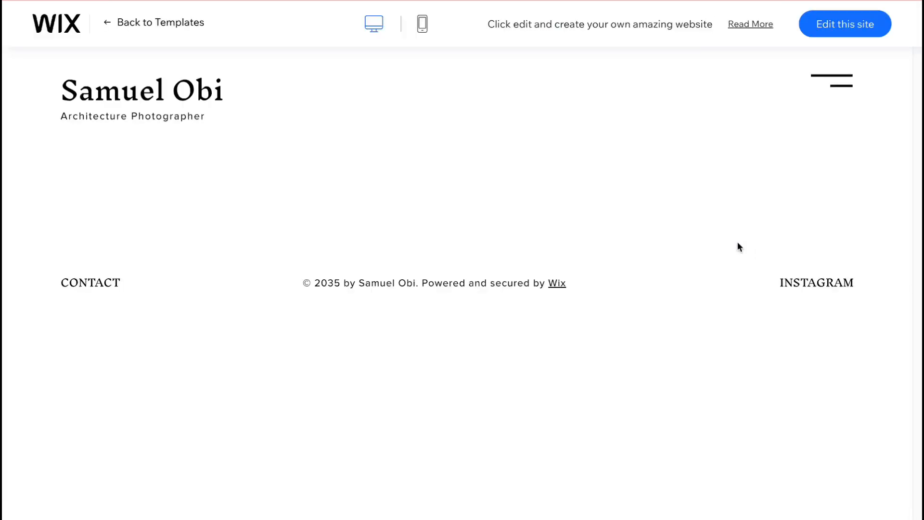
scroll(493, 169, down, 2)
scroll(494, 172, down, 10)
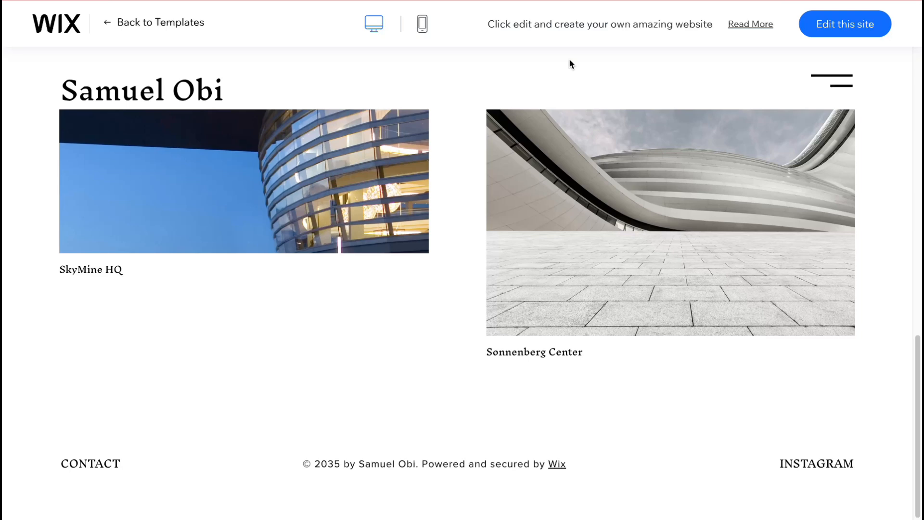
click(423, 24)
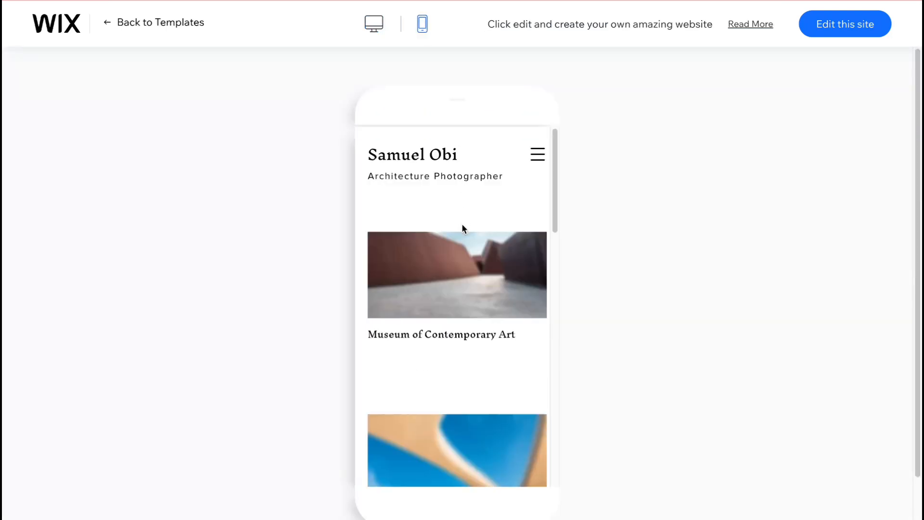
scroll(471, 302, down, 4)
scroll(471, 302, down, 10)
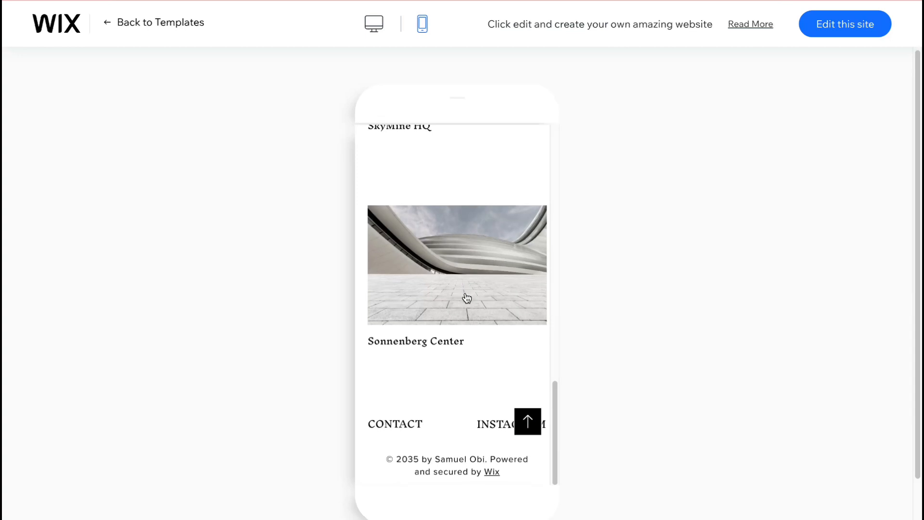
- Start editing the architecture photographer template and dismiss the offer to enhance the site's AI content
scroll(468, 299, down, 1)
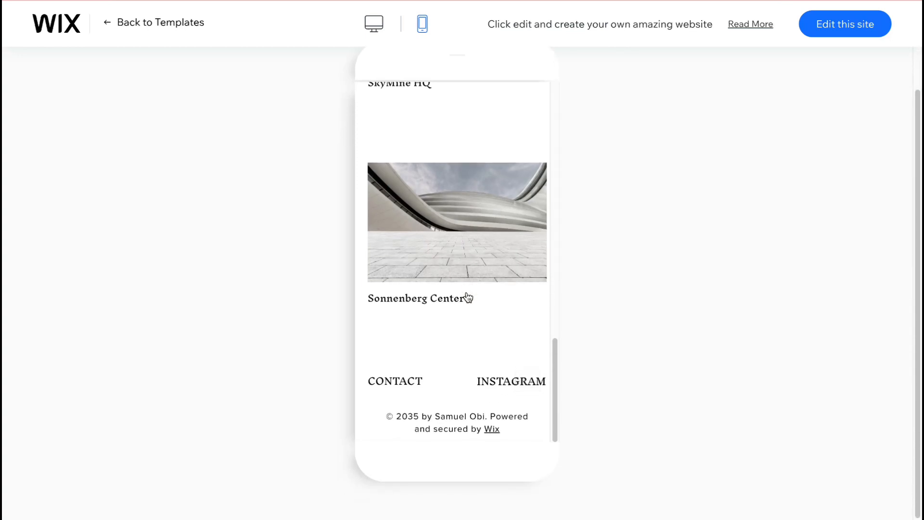
click(850, 27)
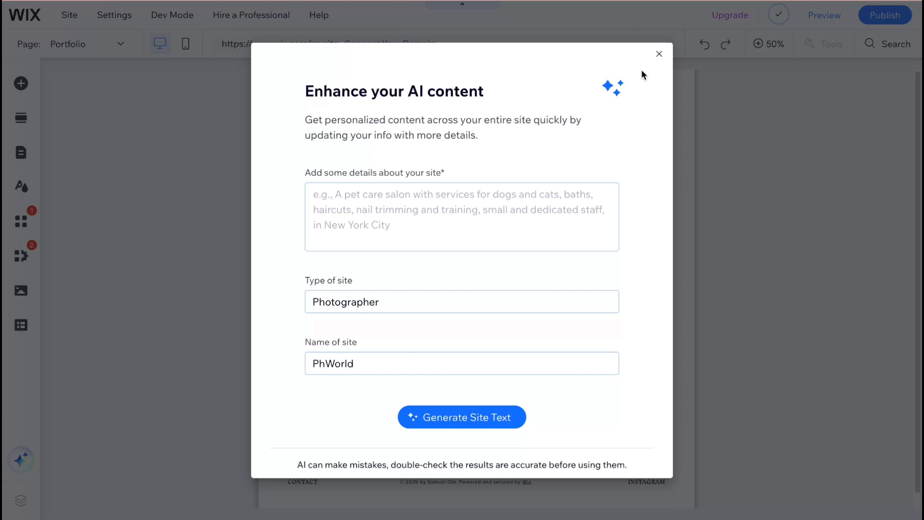
click(656, 57)
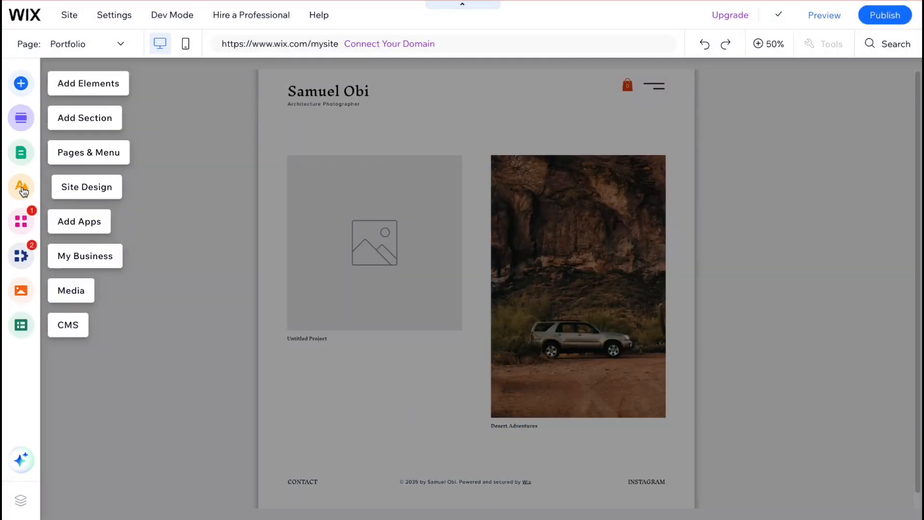
- Try several featured themes for the site design, including Retro vibrant and Eclectic, and apply the Natural theme
click(21, 188)
click(126, 181)
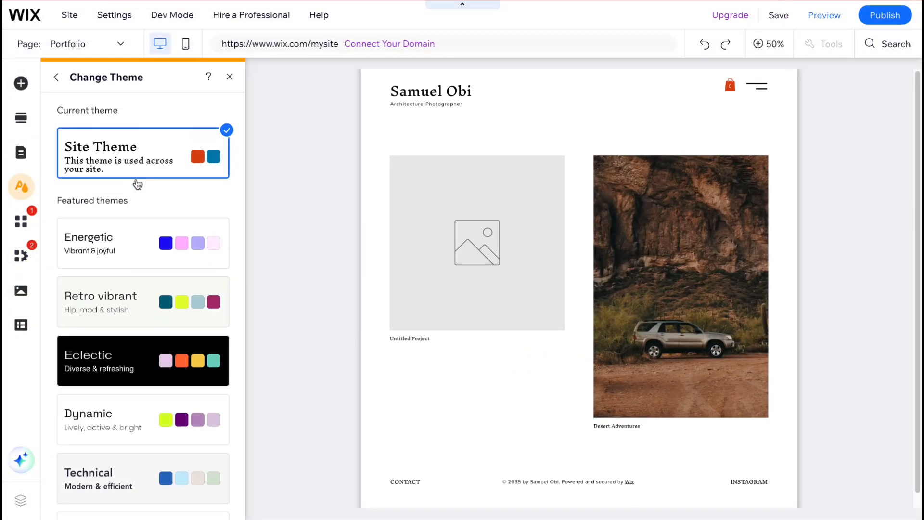
click(153, 252)
click(151, 292)
scroll(153, 313, down, 3)
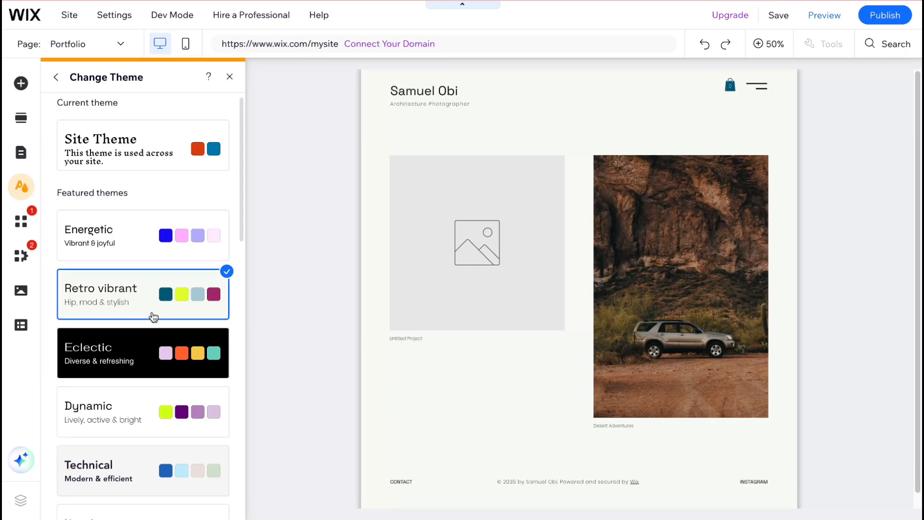
click(147, 316)
click(150, 258)
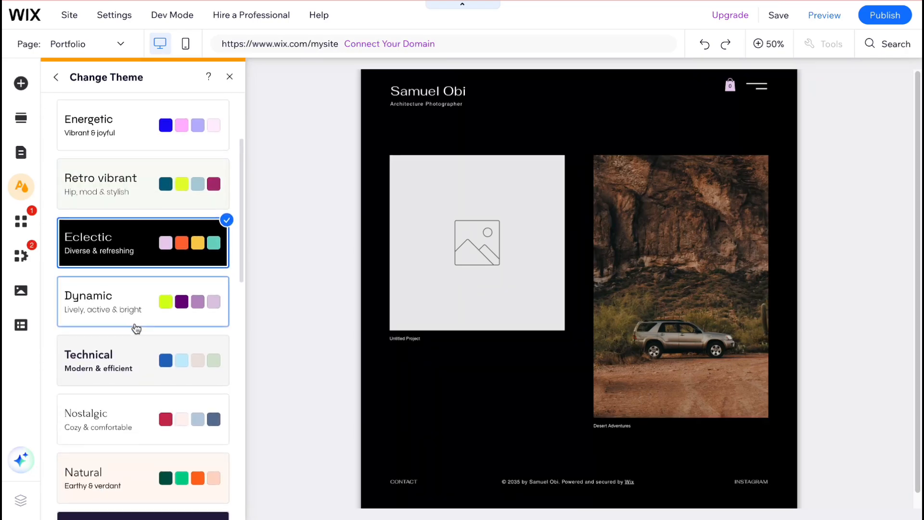
click(115, 427)
scroll(151, 431, down, 5)
click(174, 199)
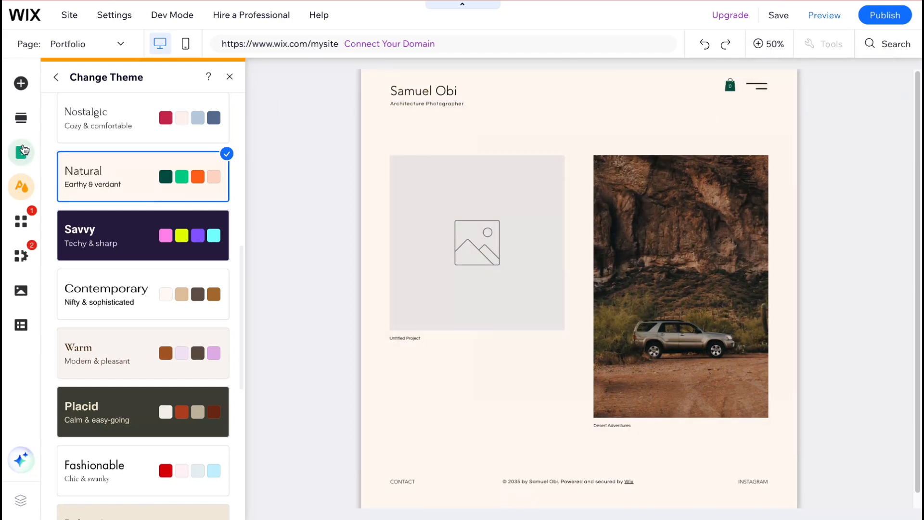
- Check the page settings of Collection pages in the site's portfolio pages and examine that page's layout
click(22, 151)
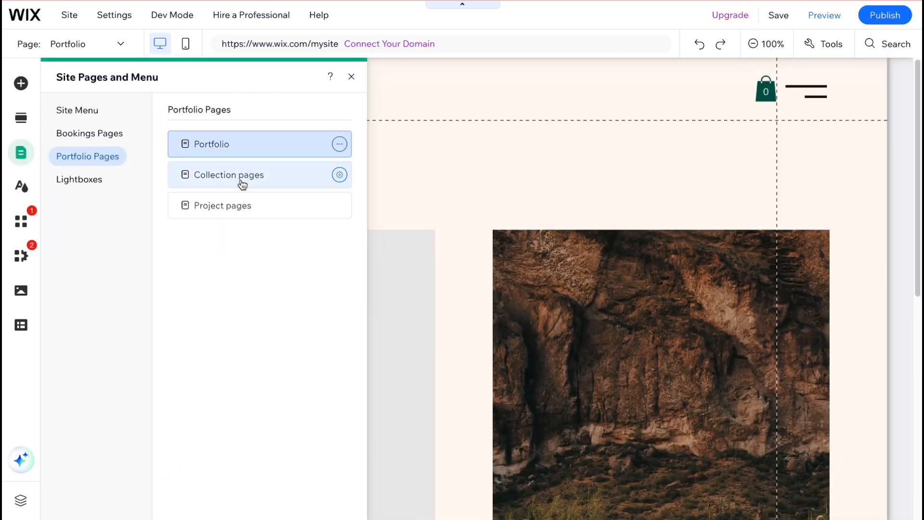
click(340, 175)
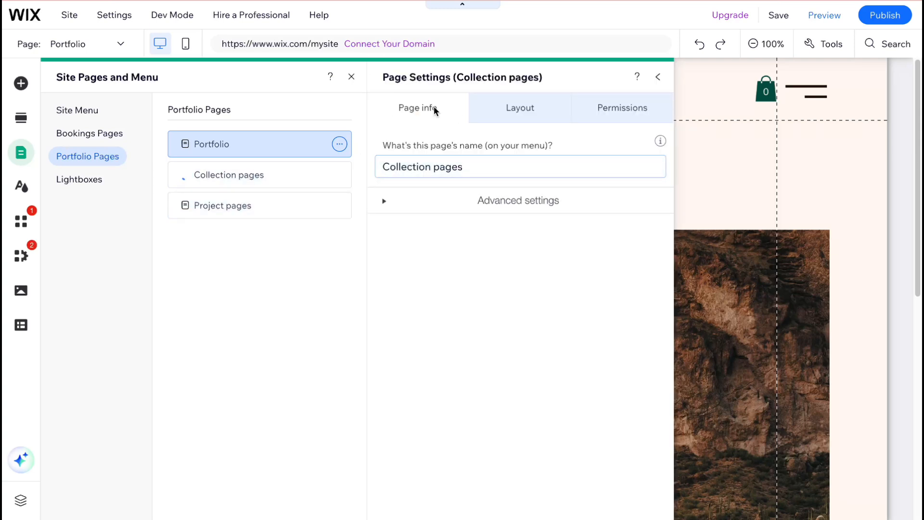
click(657, 79)
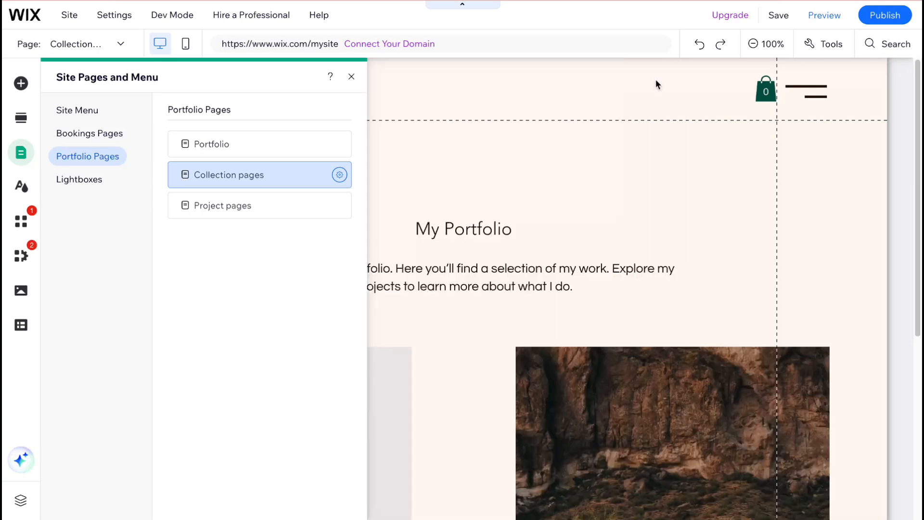
scroll(626, 356, down, 3)
scroll(597, 343, down, 2)
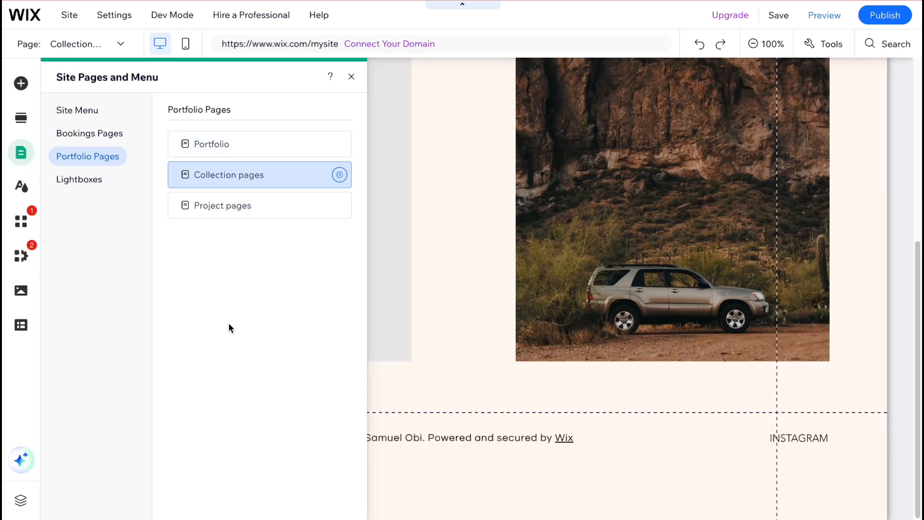
- Return to the Portfolio page, check its page options and look through the bookings and portfolio page lists
click(221, 146)
click(339, 144)
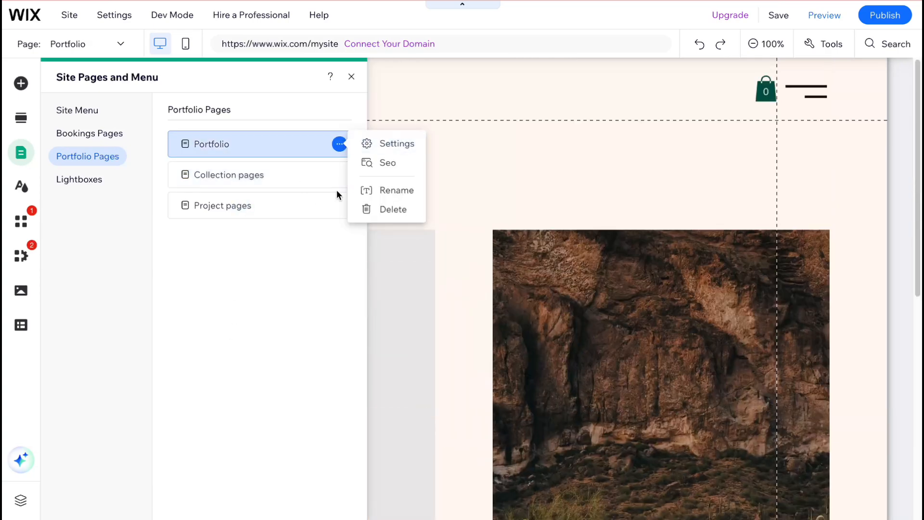
click(341, 267)
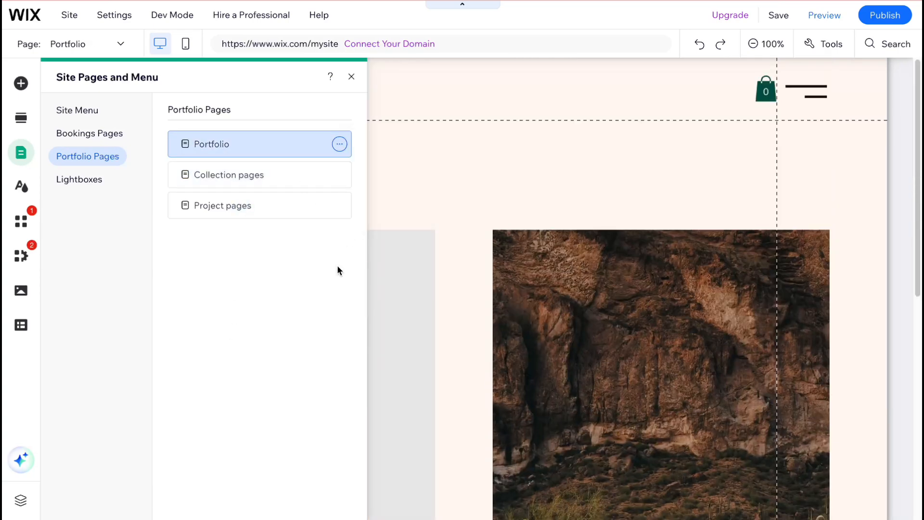
click(82, 133)
click(83, 154)
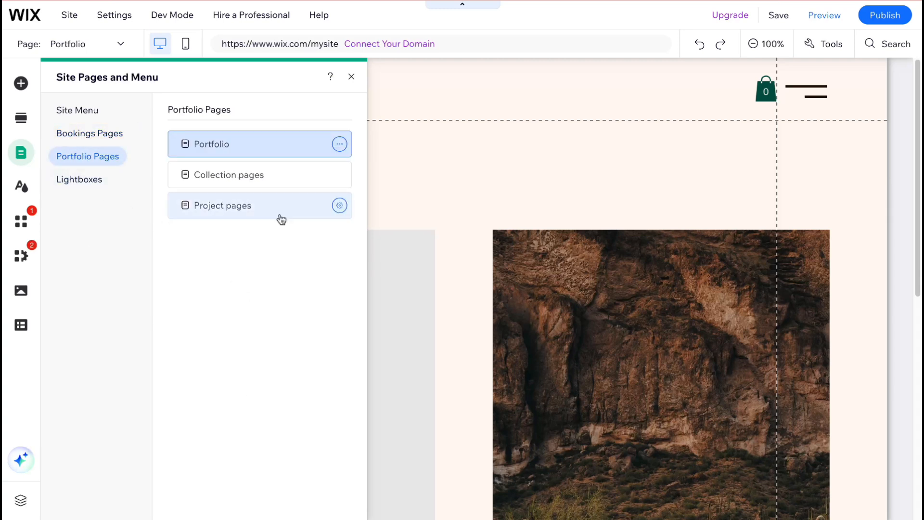
- Browse the About page templates offered for a new site menu page and close them without adding one
click(79, 111)
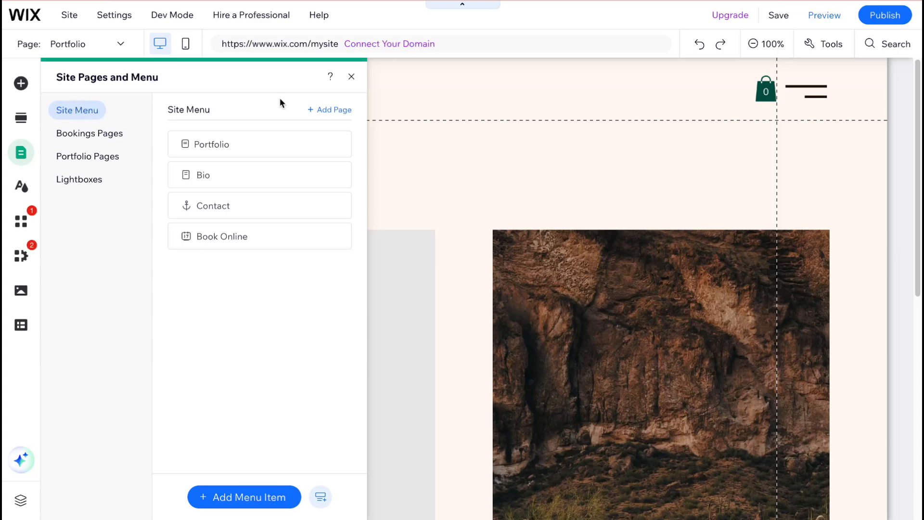
click(332, 110)
mouse_move(346, 181)
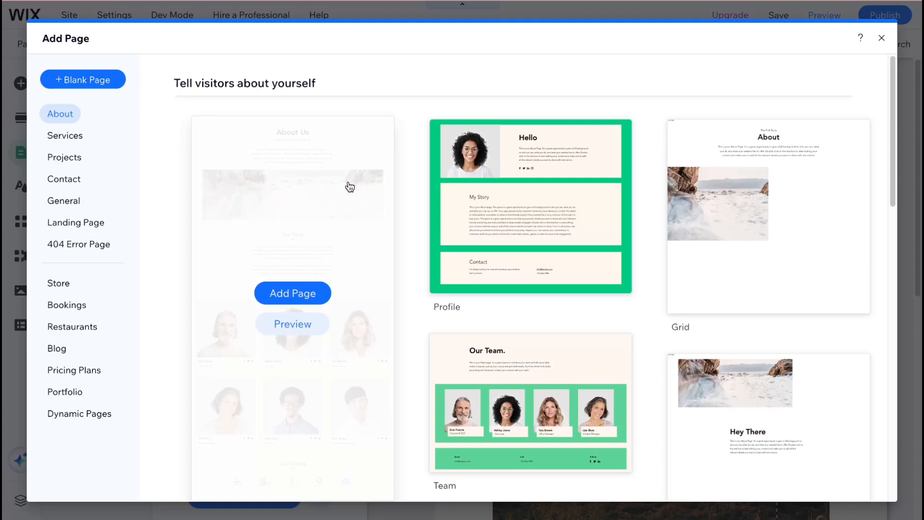
scroll(350, 186, down, 2)
scroll(350, 187, down, 1)
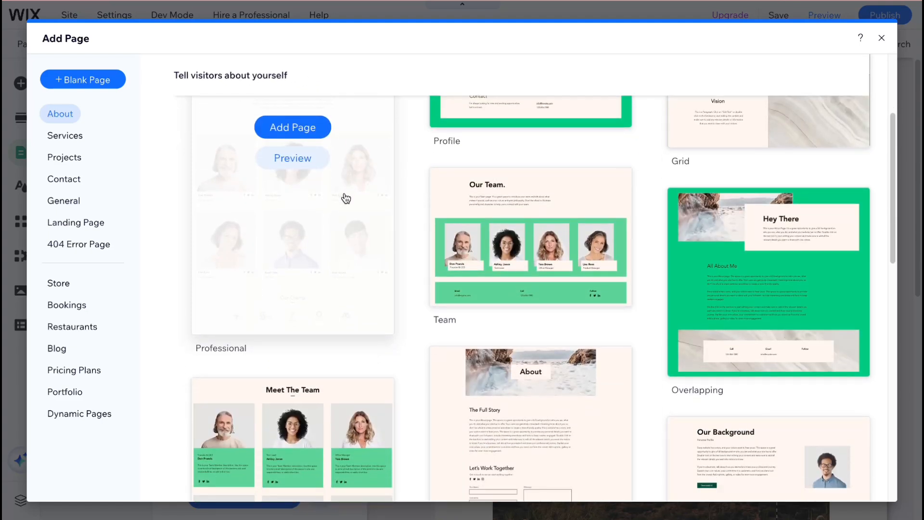
scroll(344, 197, down, 2)
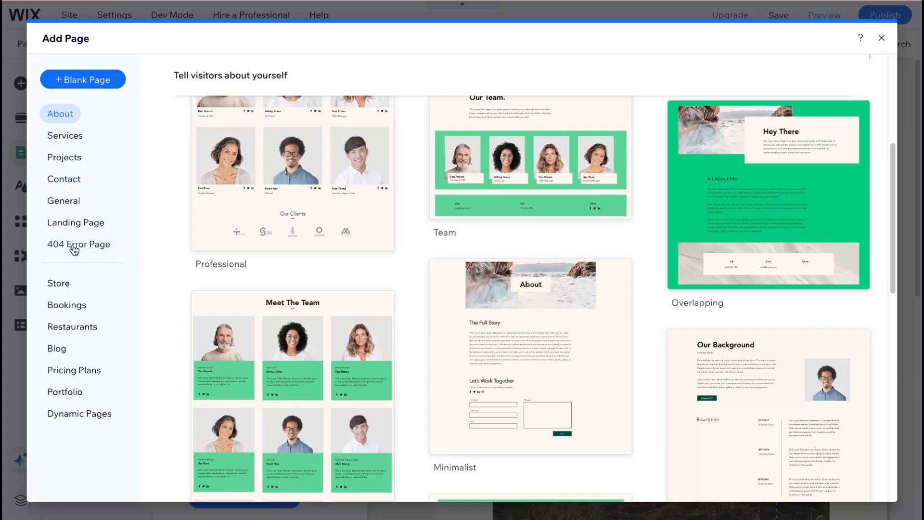
click(883, 38)
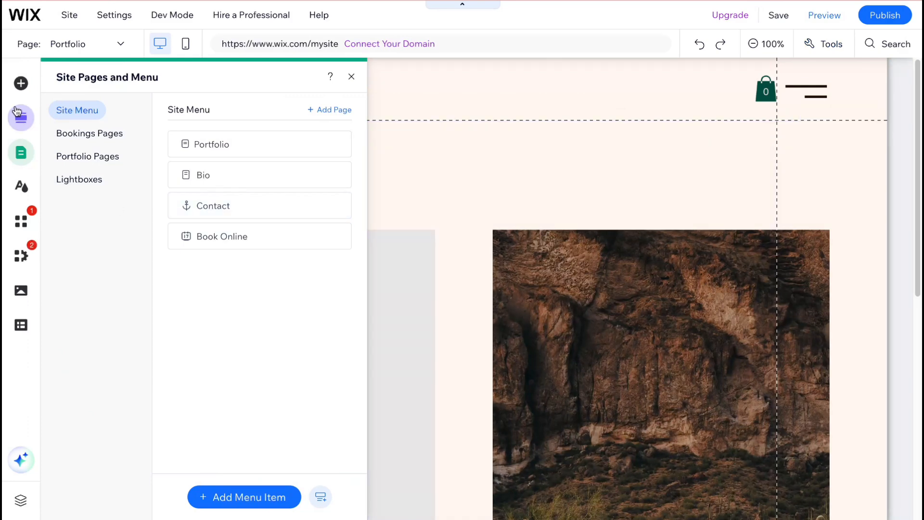
- Add the first Welcome section, with the white desert dunes background, directly below the Portfolio page's header
click(23, 118)
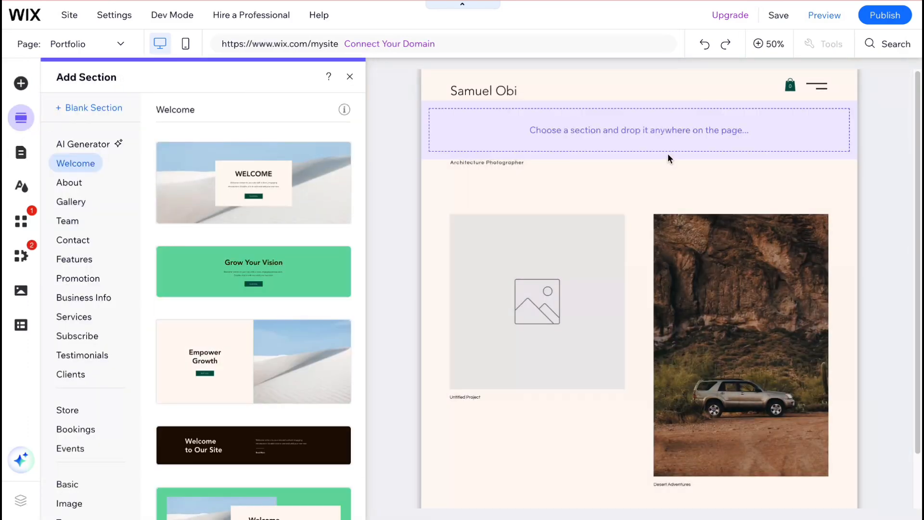
scroll(640, 221, down, 2)
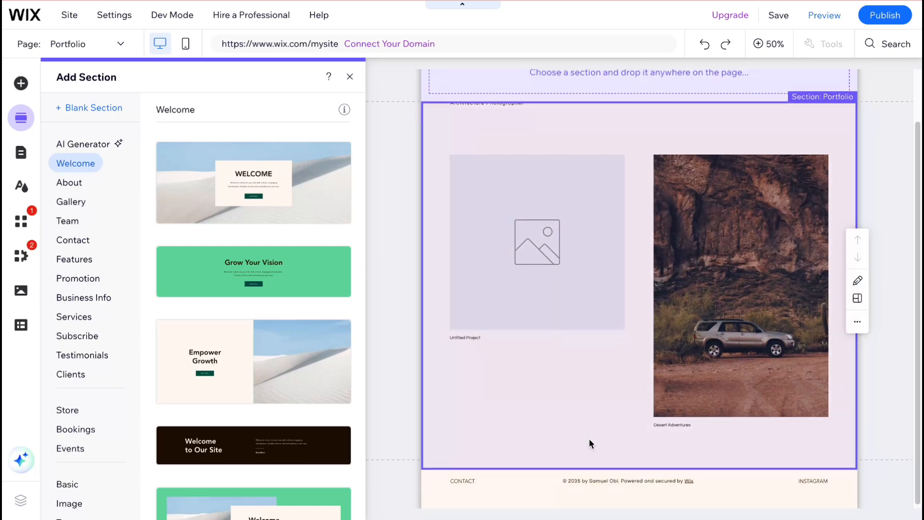
scroll(590, 438, up, 2)
drag(212, 199, 577, 151)
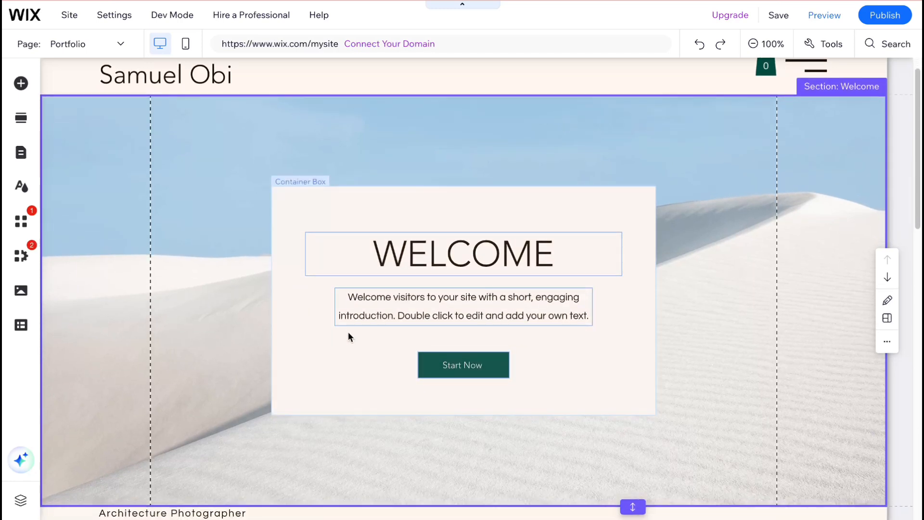
- Delete the container box from the Welcome section and place a Heading 1 text over its background
click(335, 357)
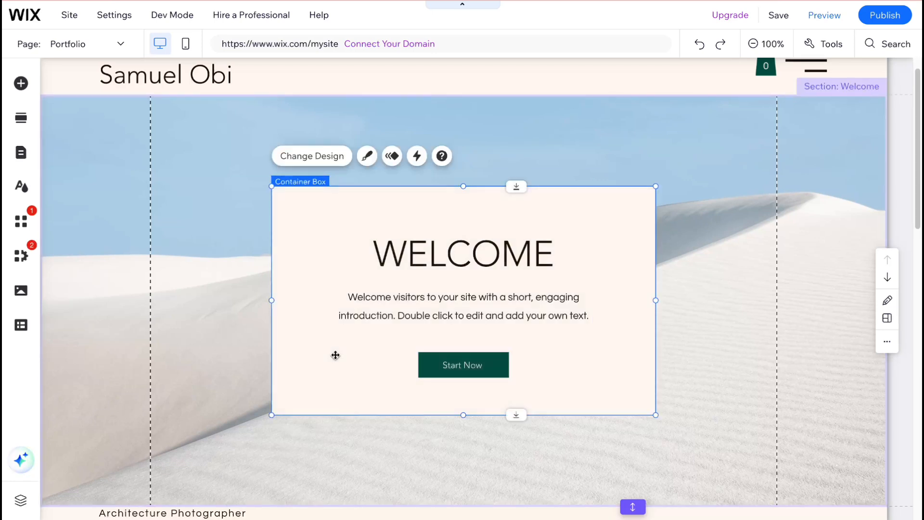
key(Delete)
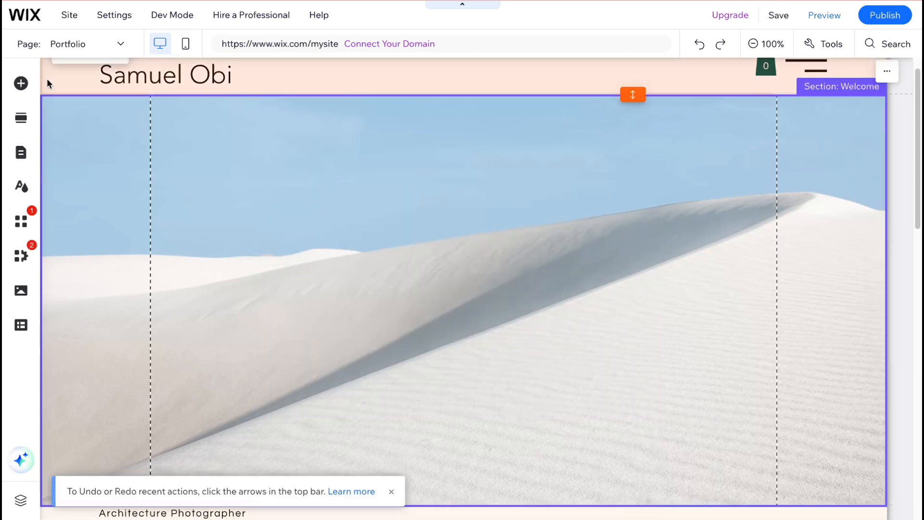
click(21, 83)
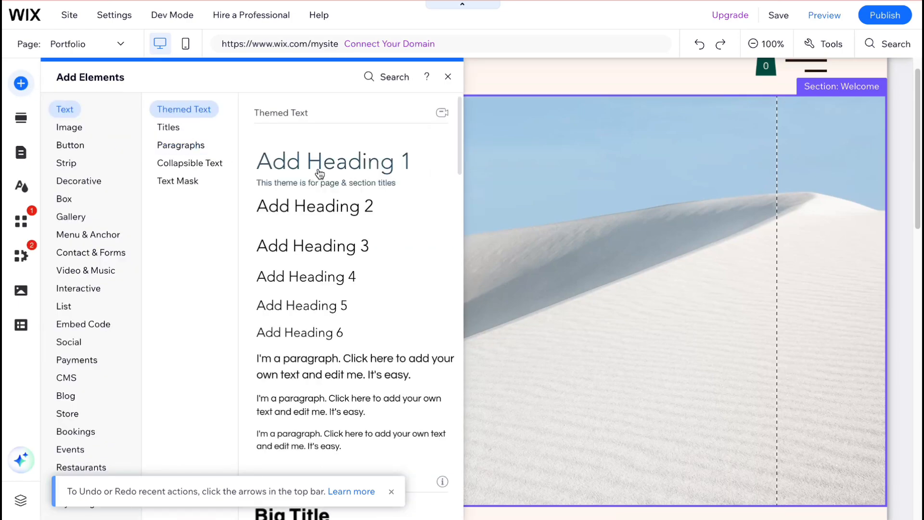
drag(321, 170, 608, 217)
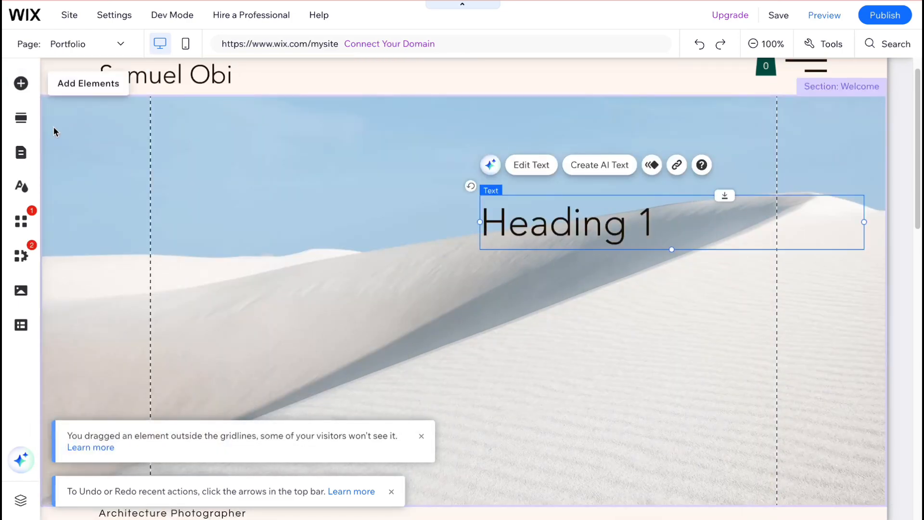
- Add the green SHOP button with an arrow to the Welcome section and reposition the heading above it near the centre
click(21, 83)
mouse_move(75, 147)
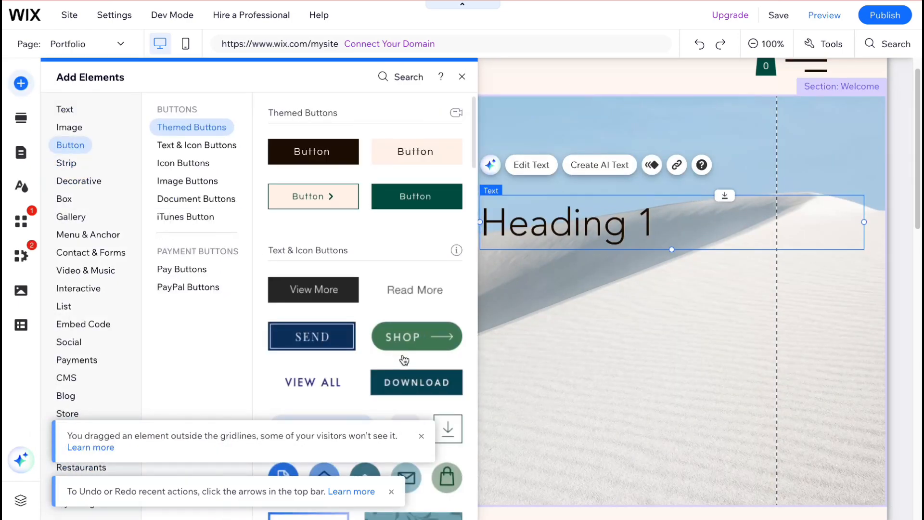
drag(407, 343, 480, 357)
drag(557, 219, 397, 237)
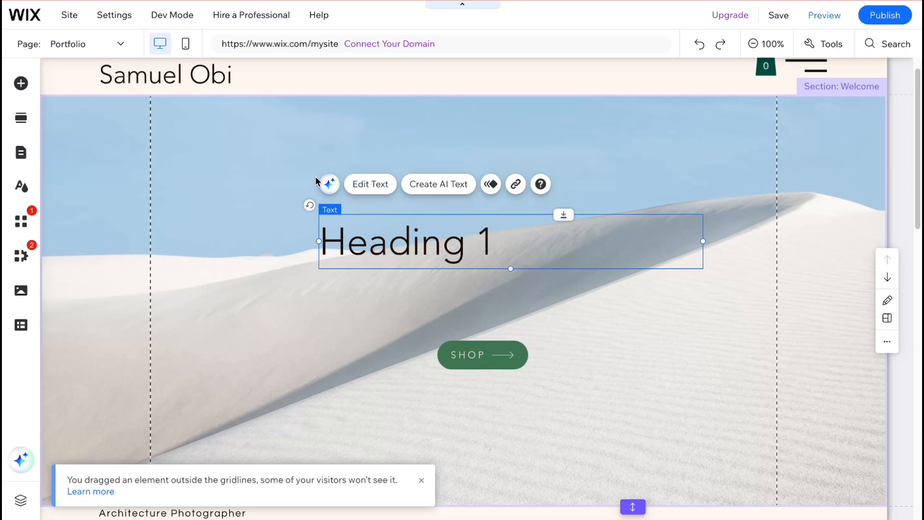
click(524, 347)
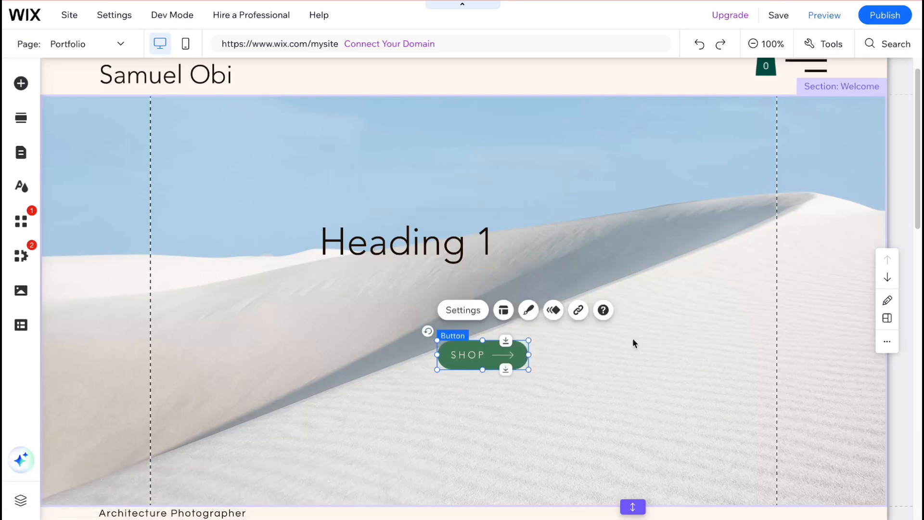
click(798, 323)
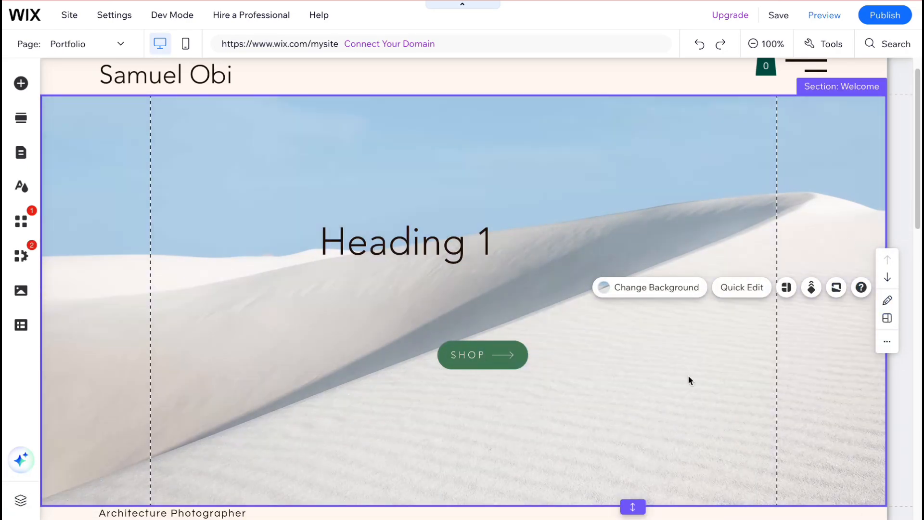
click(470, 353)
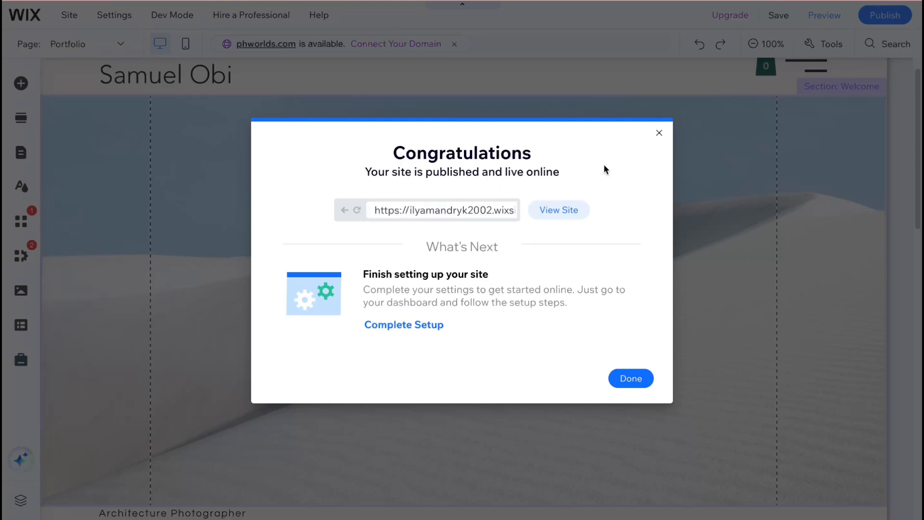
- View the published site, examine its home page from the Welcome section downward, and dismiss the publishing confirmation in the editor
click(554, 213)
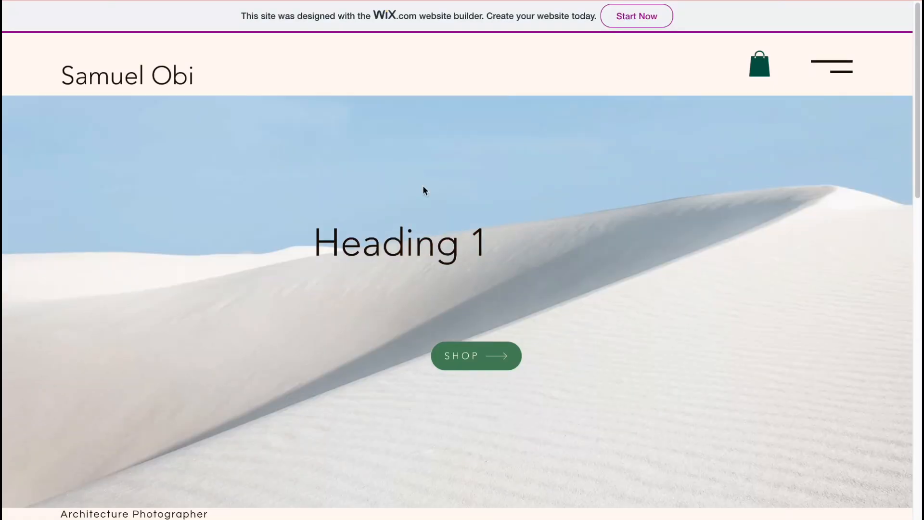
scroll(462, 239, down, 15)
scroll(463, 240, up, 9)
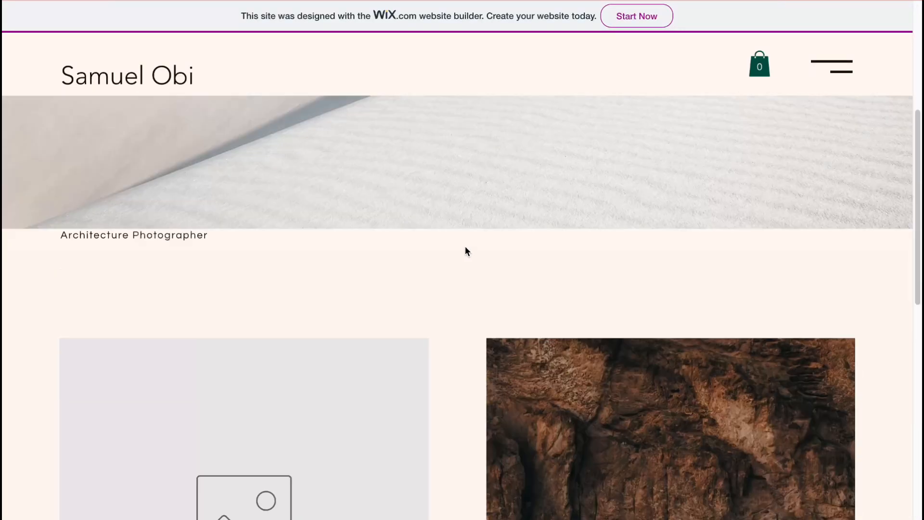
scroll(465, 246, down, 5)
scroll(152, 280, down, 1)
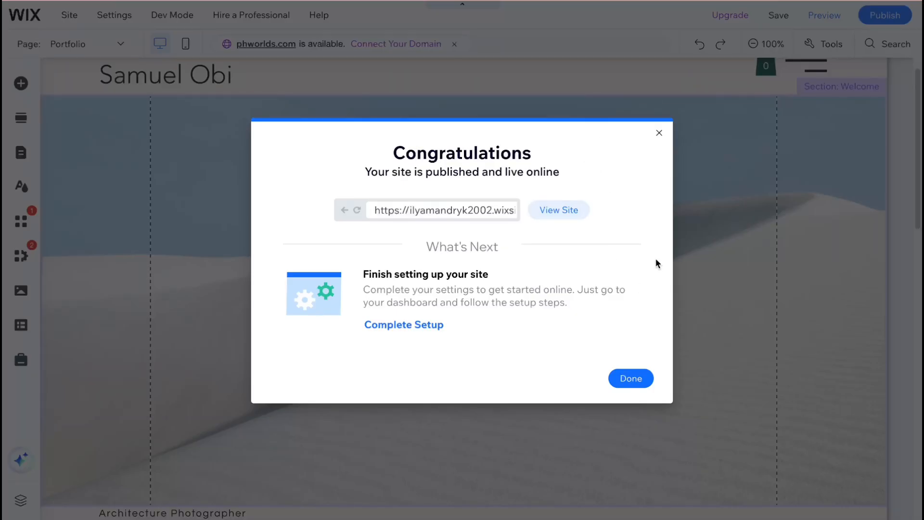
click(659, 133)
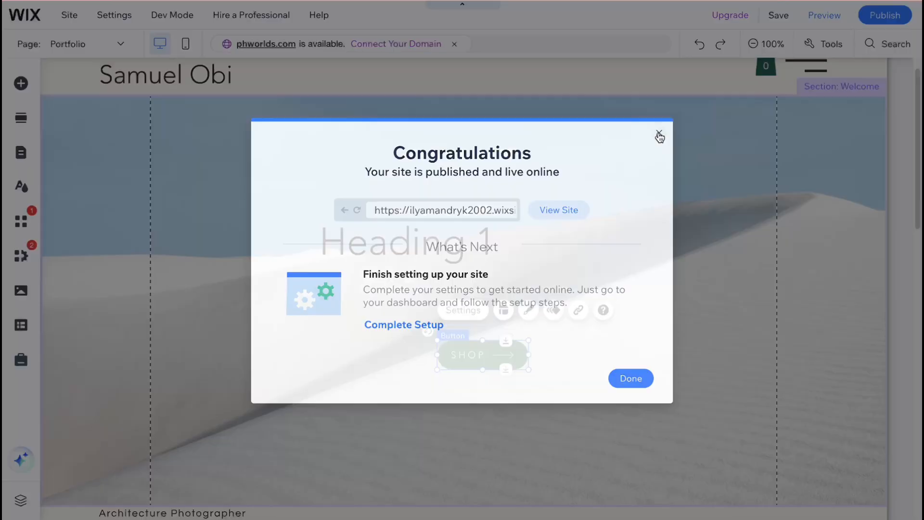
- Open the comparison of Premium upgrade plans for the site and examine the plans' prices and the feature table
click(640, 197)
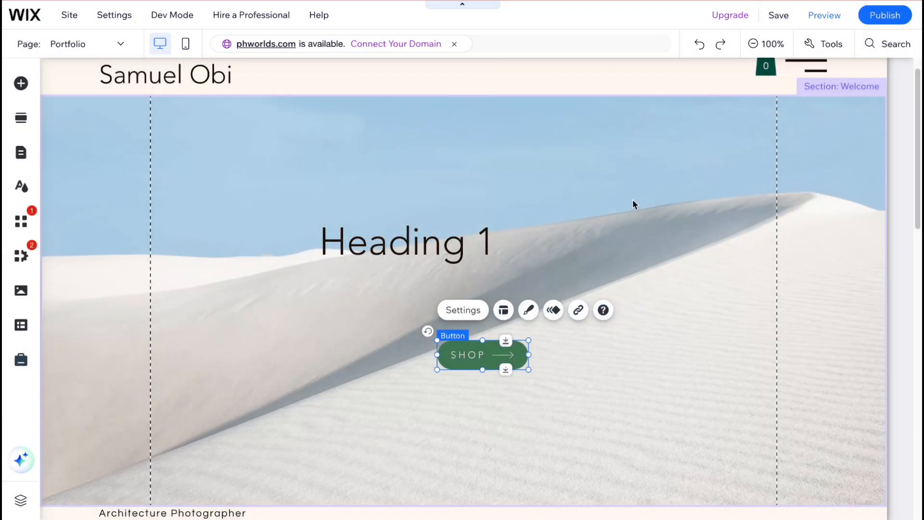
mouse_move(734, 23)
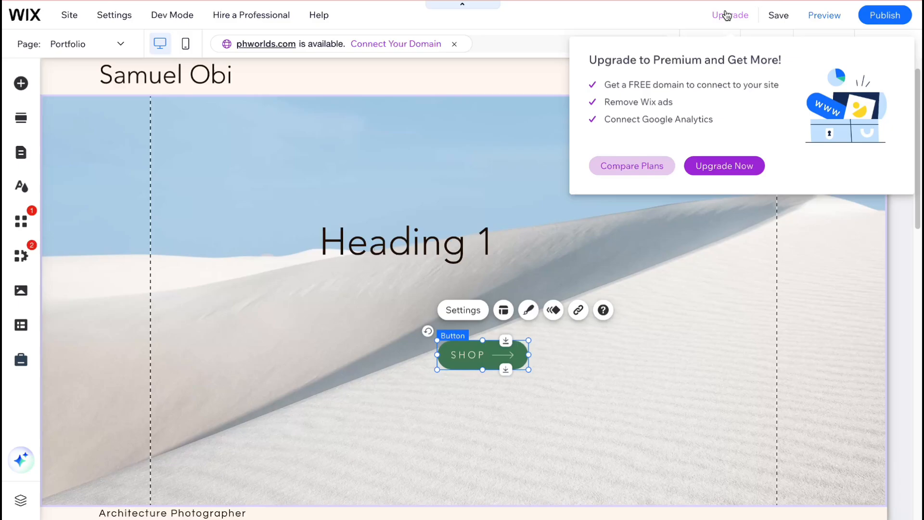
click(634, 167)
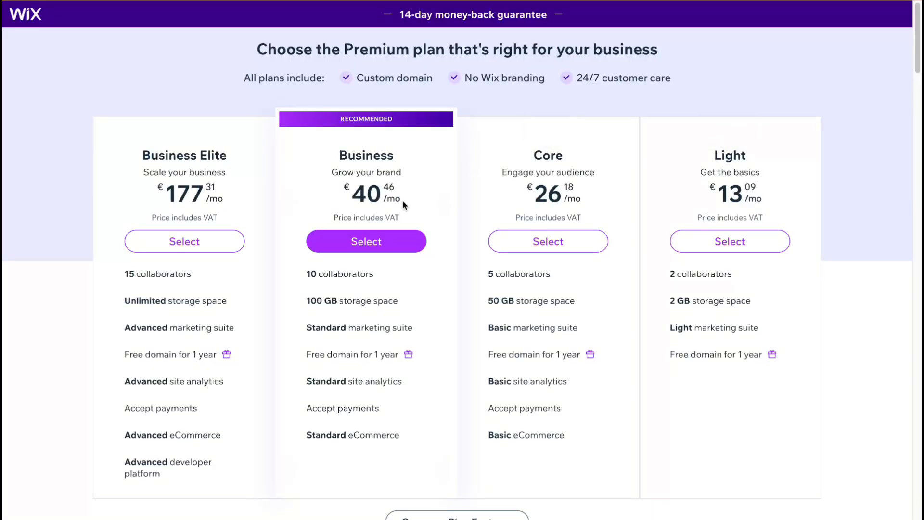
scroll(403, 205, down, 1)
scroll(404, 206, down, 10)
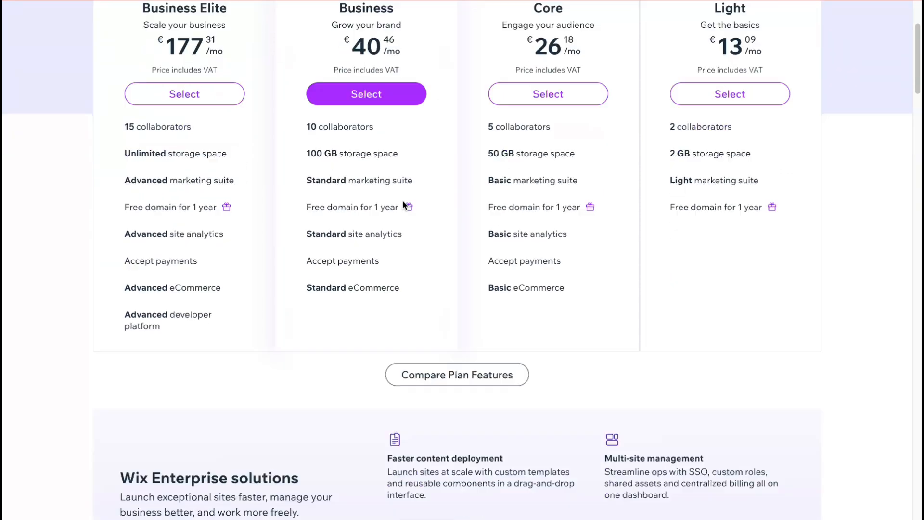
scroll(404, 206, down, 4)
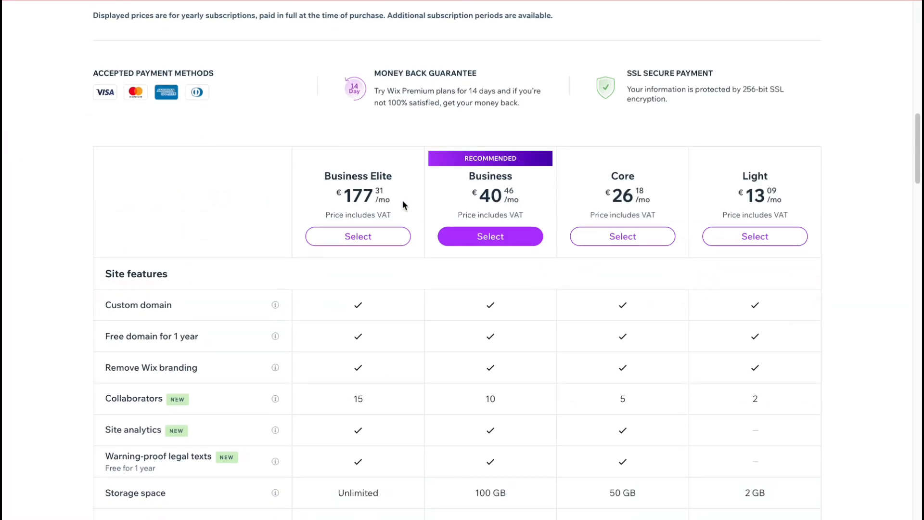
scroll(403, 206, up, 14)
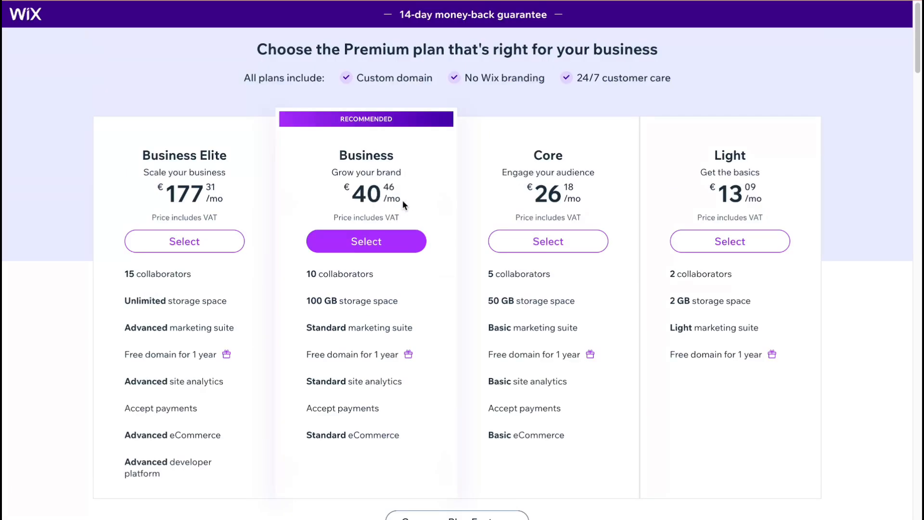